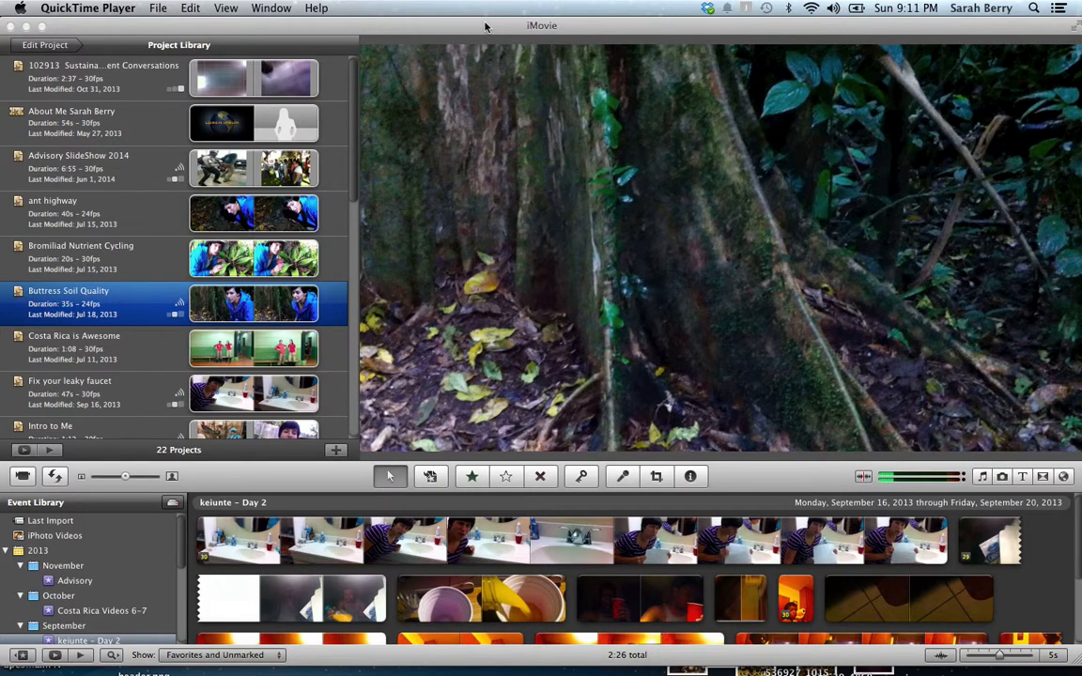
Bring iMovie in front of QuickTime Player to show the Project Library and keiunte – Day 2 event
{"action": "left_click", "coordinate": [112, 26]}
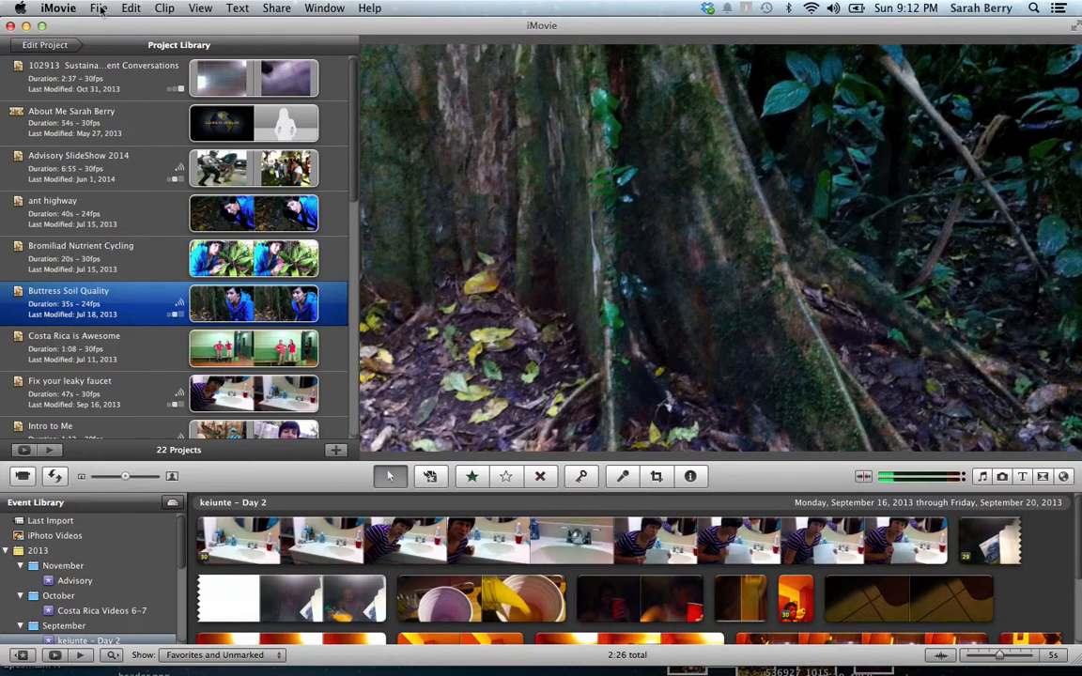
{"action": "left_click", "coordinate": [99, 10]}
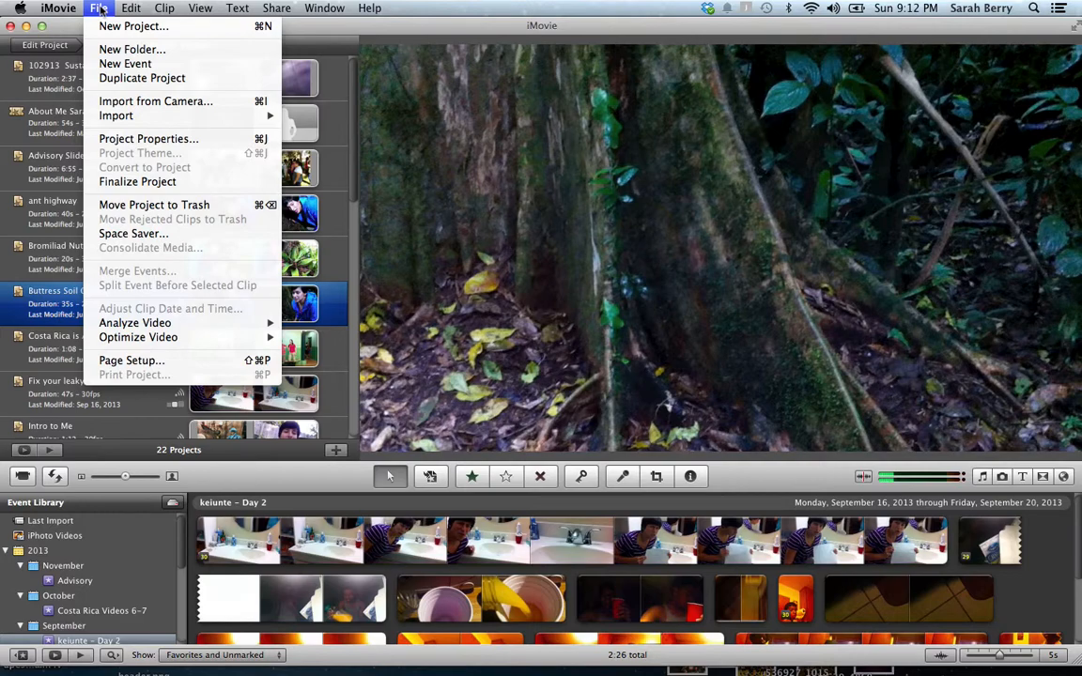
{"action": "mouse_move", "coordinate": [145, 117]}
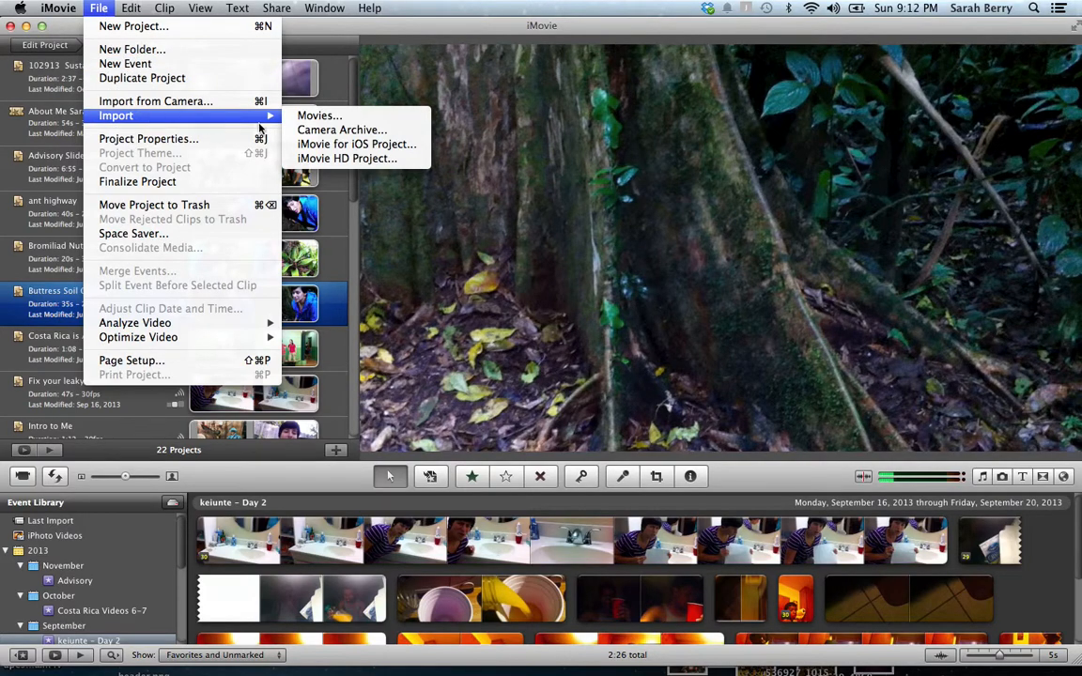
{"action": "left_click", "coordinate": [314, 116]}
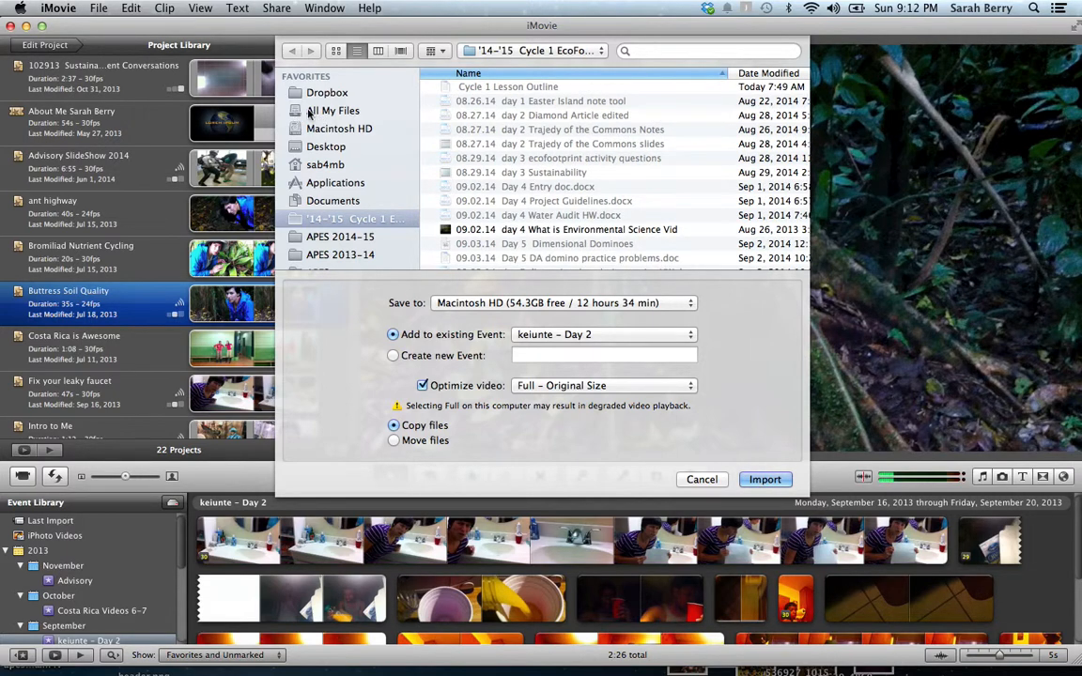
{"action": "scroll", "coordinate": [347, 98], "scroll_direction": "down", "scroll_amount": 1}
{"action": "scroll", "coordinate": [348, 98], "scroll_direction": "down", "scroll_amount": 8}
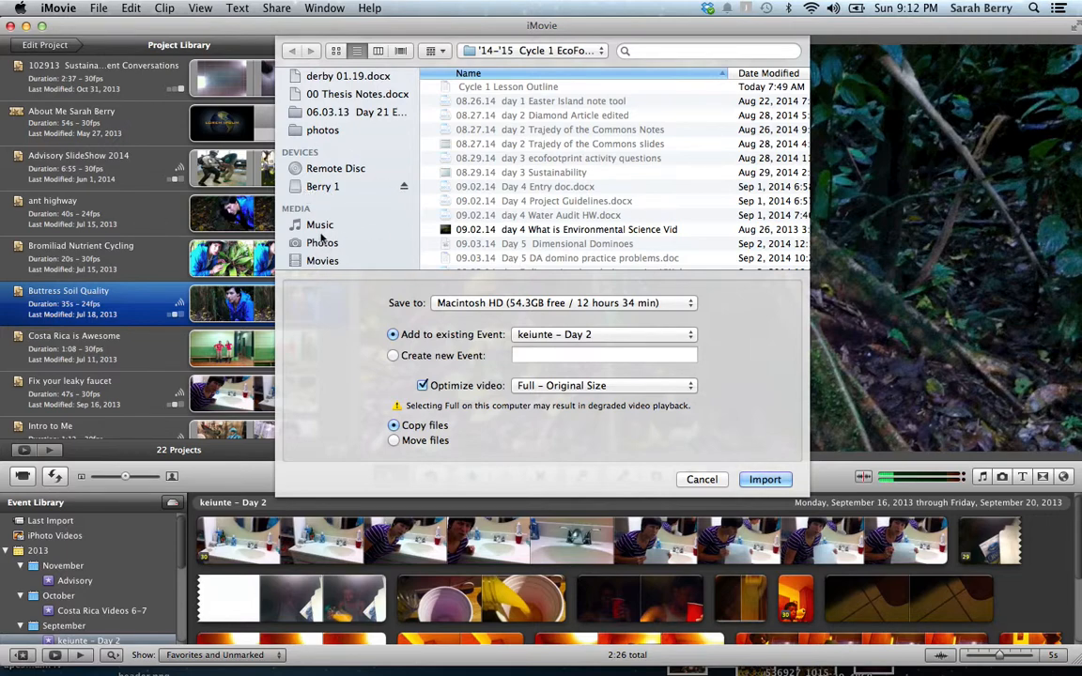
{"action": "scroll", "coordinate": [316, 242], "scroll_direction": "up", "scroll_amount": 10}
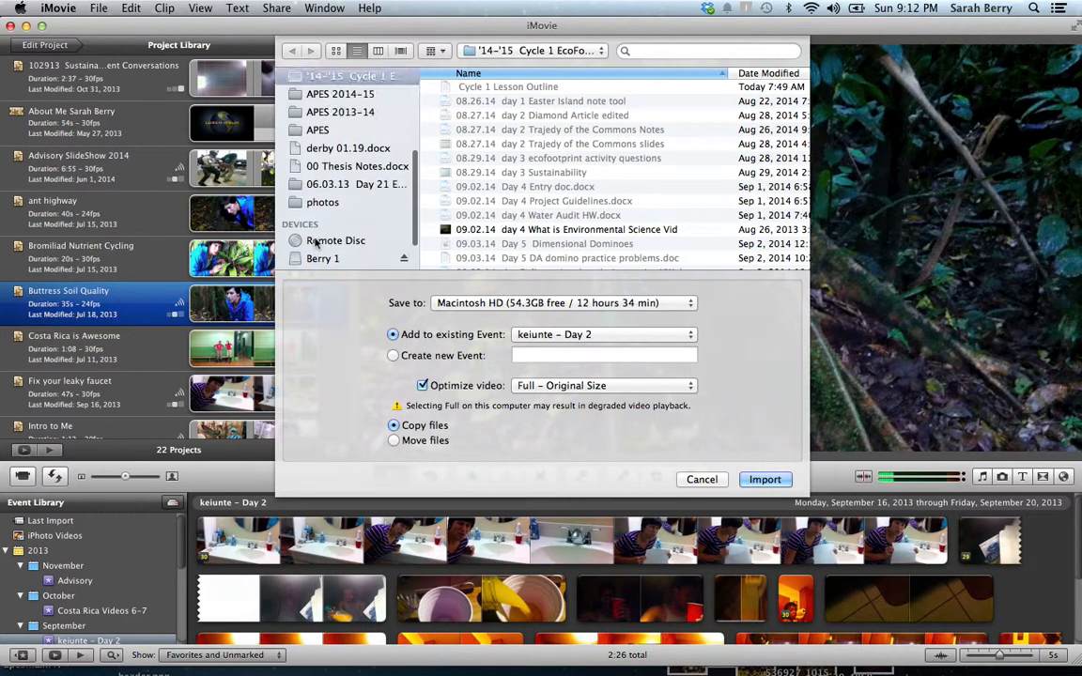
{"action": "scroll", "coordinate": [317, 243], "scroll_direction": "up", "scroll_amount": 2}
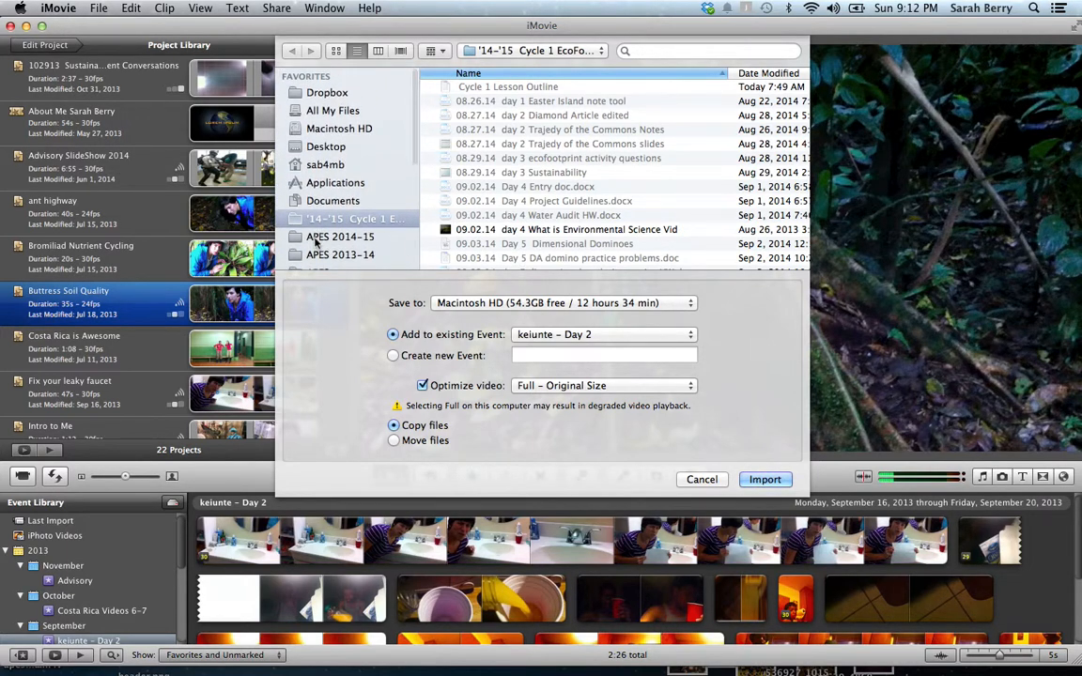
{"action": "left_click", "coordinate": [326, 166]}
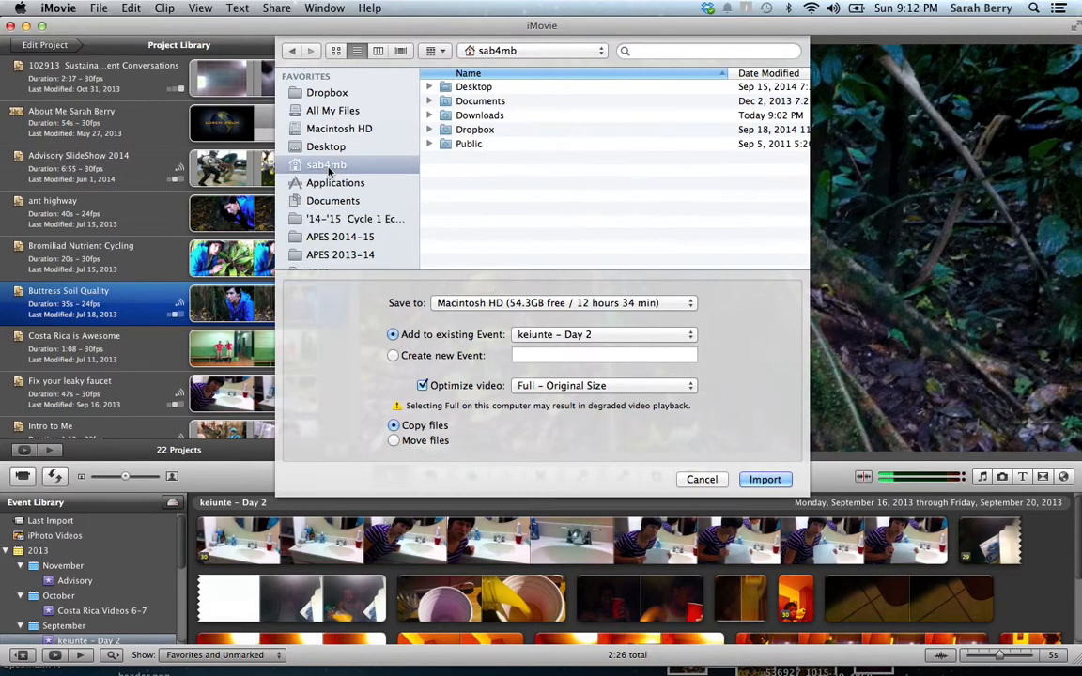
{"action": "left_click", "coordinate": [499, 117]}
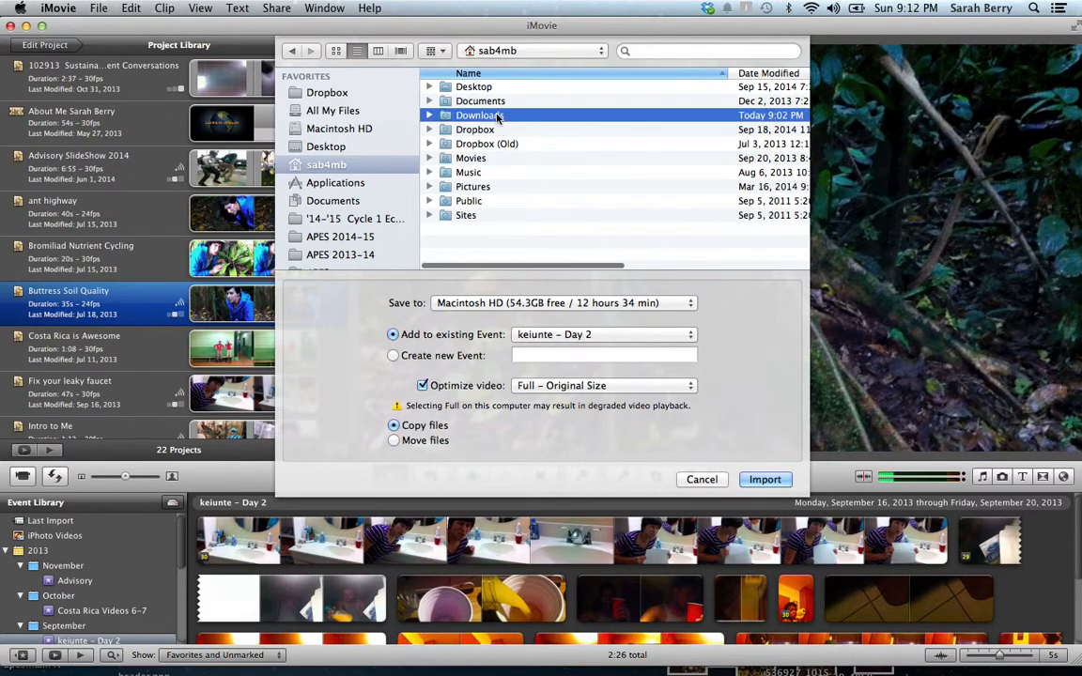
{"action": "left_click", "coordinate": [292, 51]}
{"action": "scroll", "coordinate": [561, 184], "scroll_direction": "down", "scroll_amount": 10}
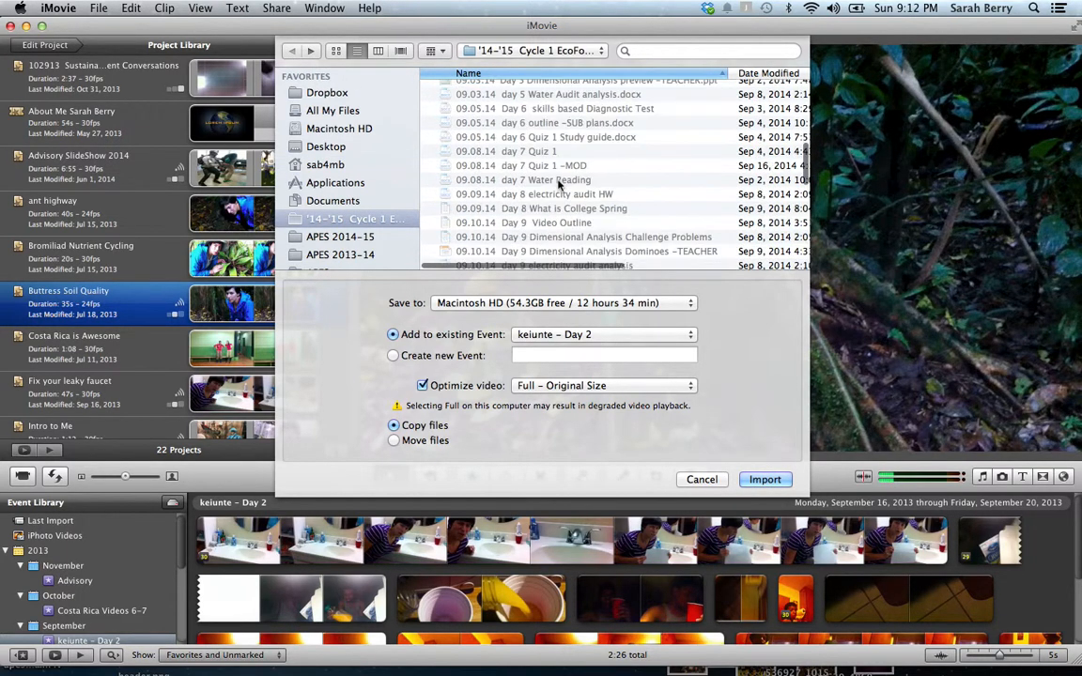
{"action": "scroll", "coordinate": [561, 185], "scroll_direction": "down", "scroll_amount": 5}
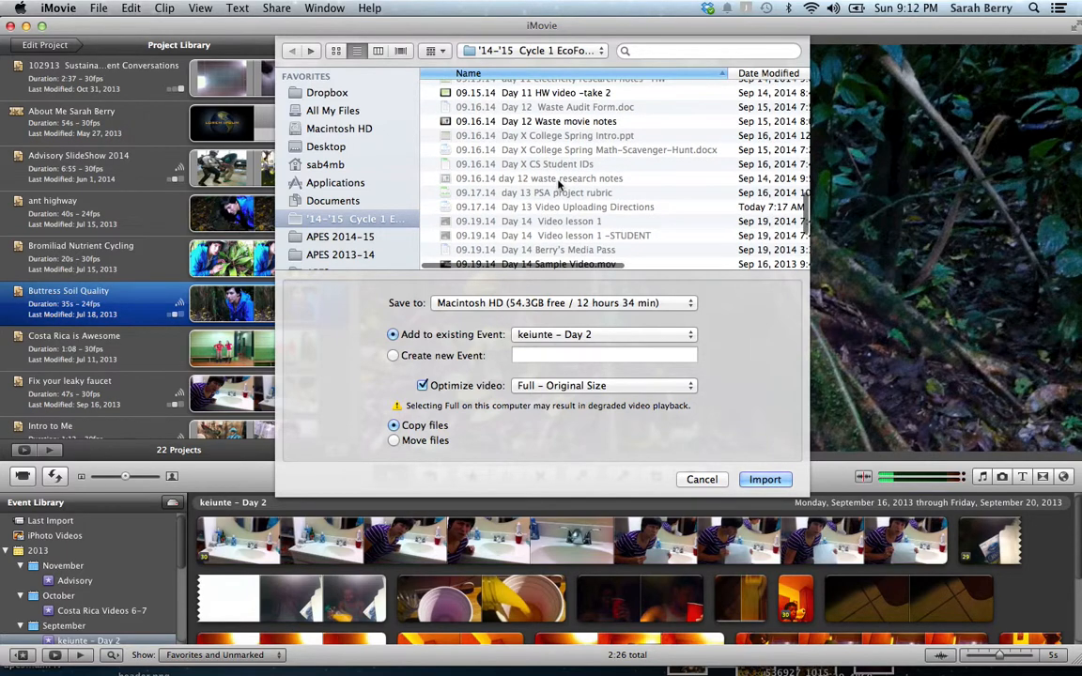
{"action": "left_click", "coordinate": [554, 151]}
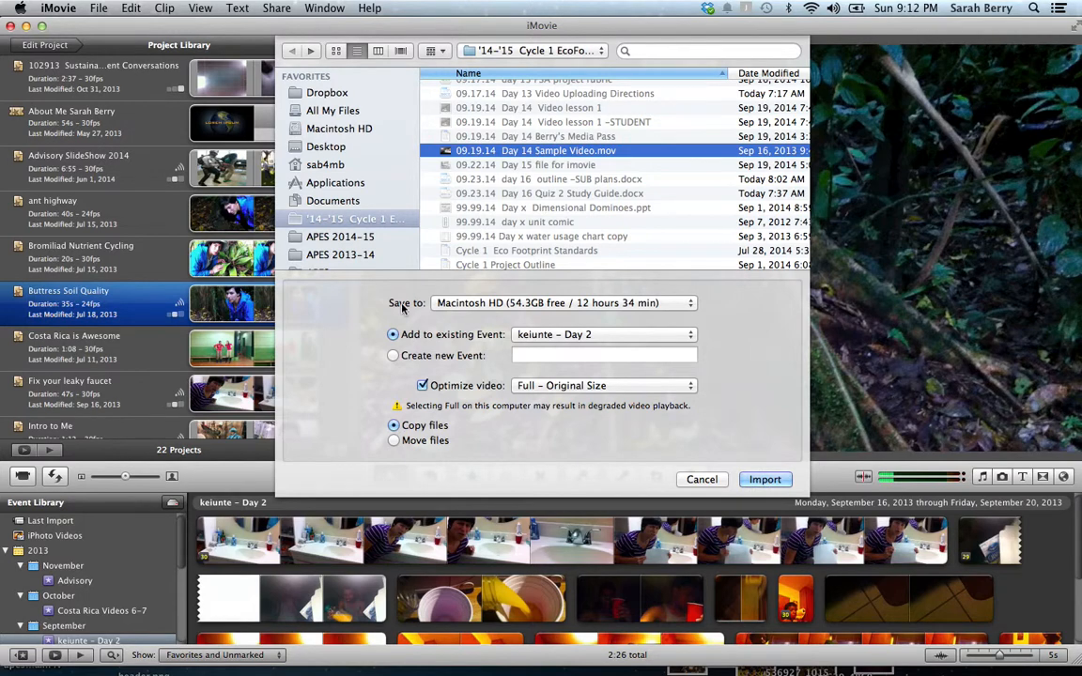
{"action": "left_click", "coordinate": [700, 479]}
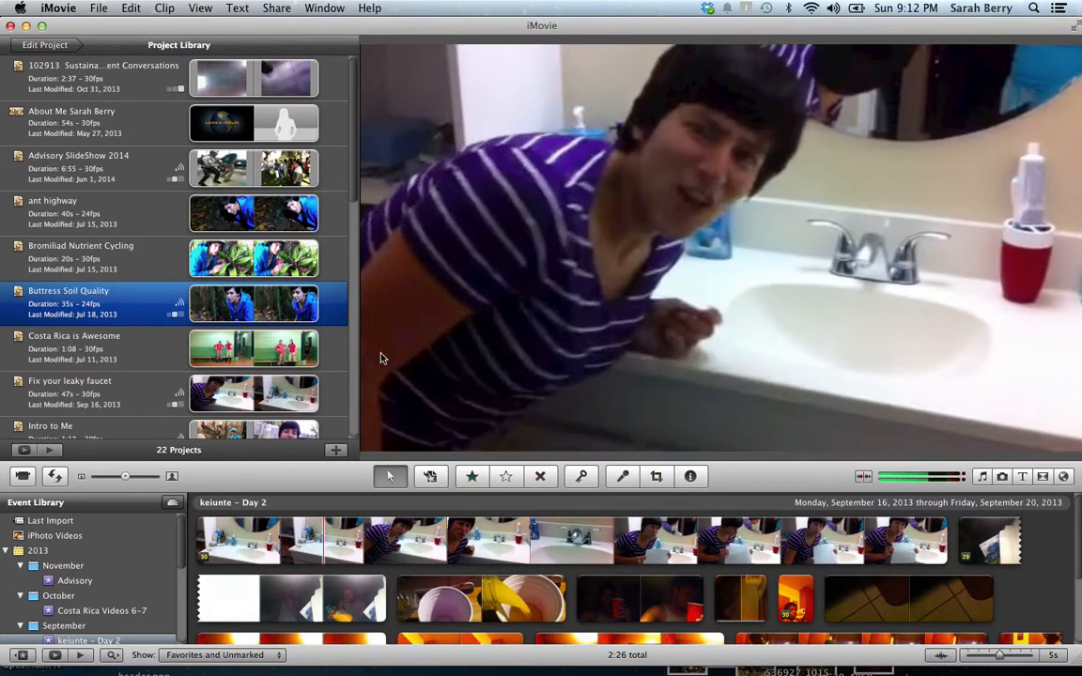
Start a new No Theme project named with the owner's surname followed by 'APES video project'
{"action": "left_click", "coordinate": [100, 9]}
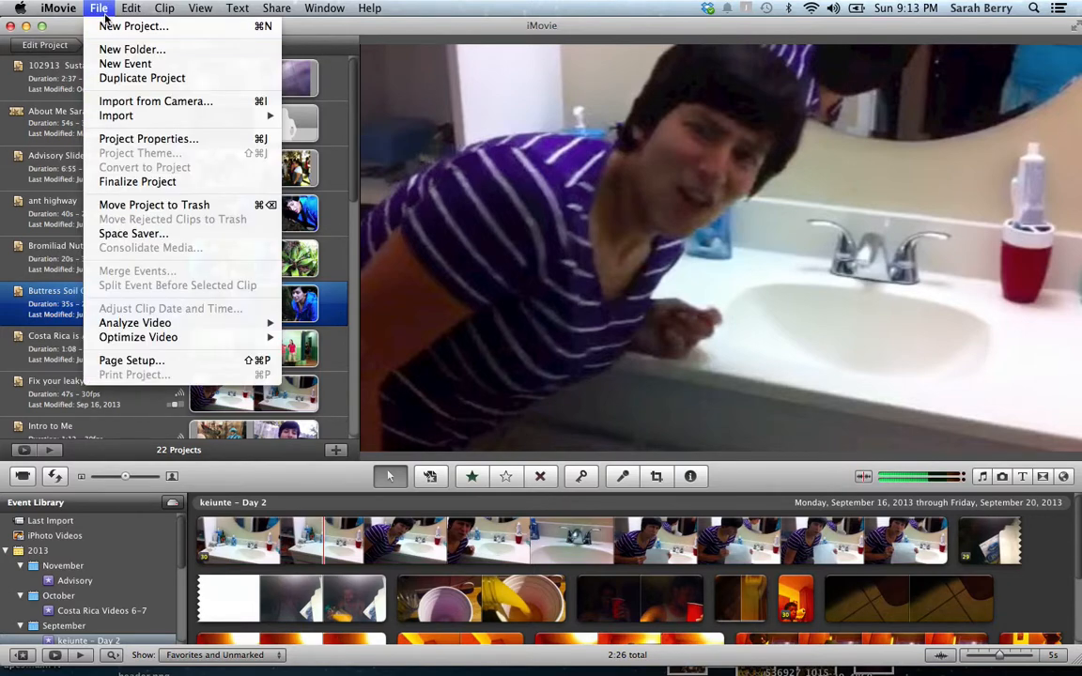
{"action": "left_click", "coordinate": [144, 26]}
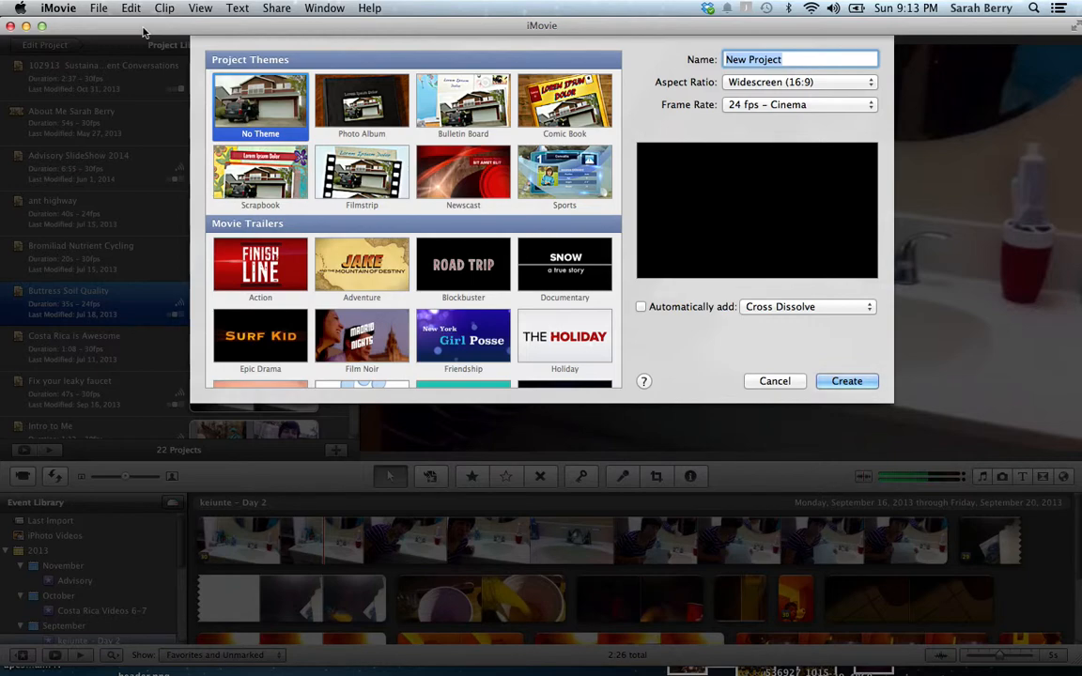
{"action": "type", "text": "Berry APES video "}
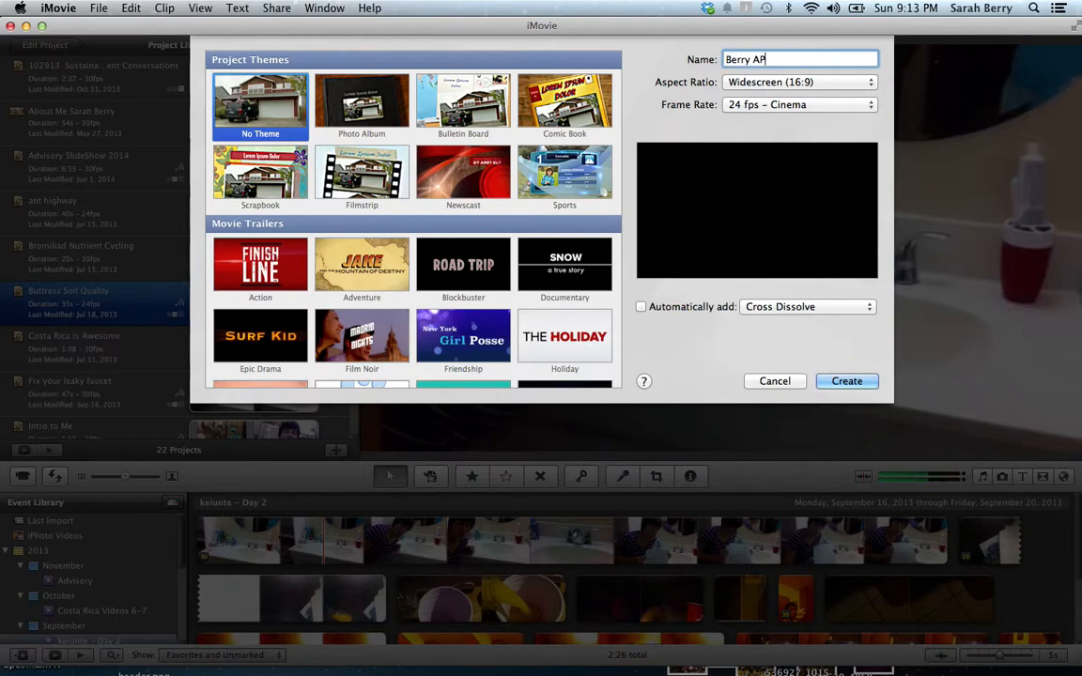
{"action": "type", "text": "project"}
Create the project, add the whole first keiunte – Day 2 clip, and answer the frame-rate warning
{"action": "left_click", "coordinate": [848, 382]}
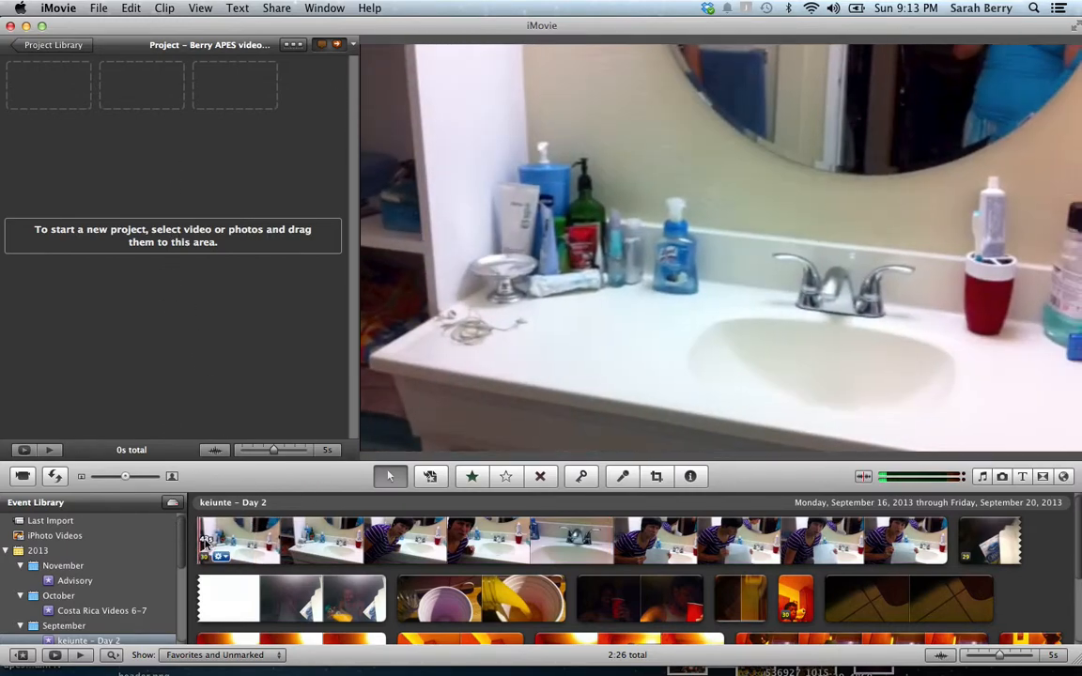
{"action": "left_click", "coordinate": [251, 532]}
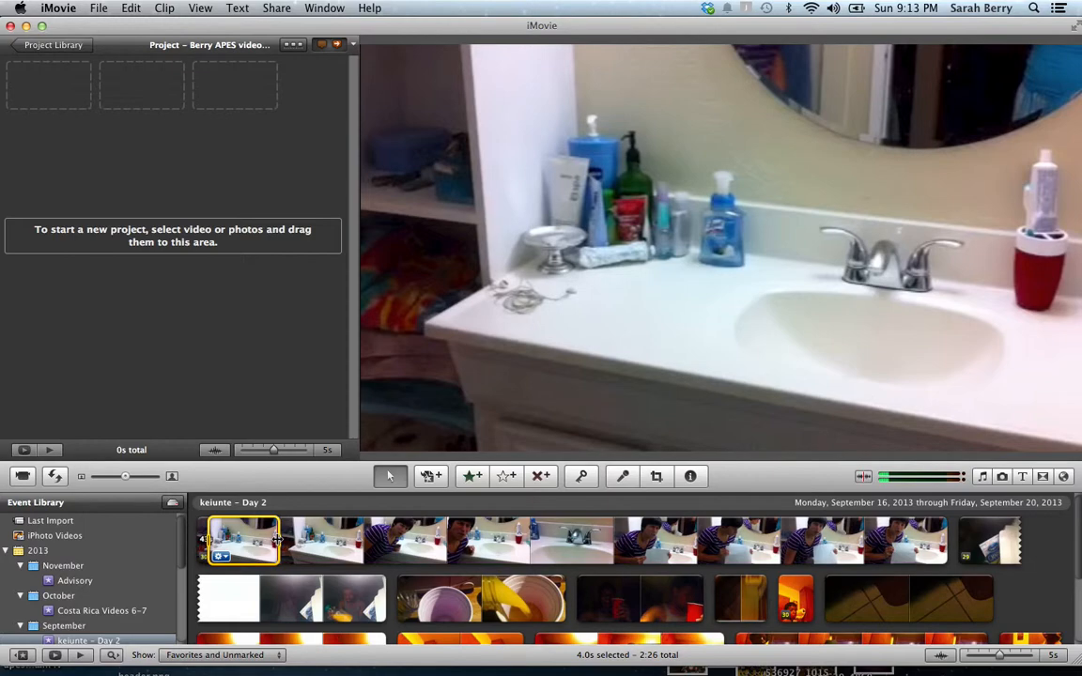
{"action": "left_click_drag", "start_coordinate": [277, 537], "coordinate": [977, 533]}
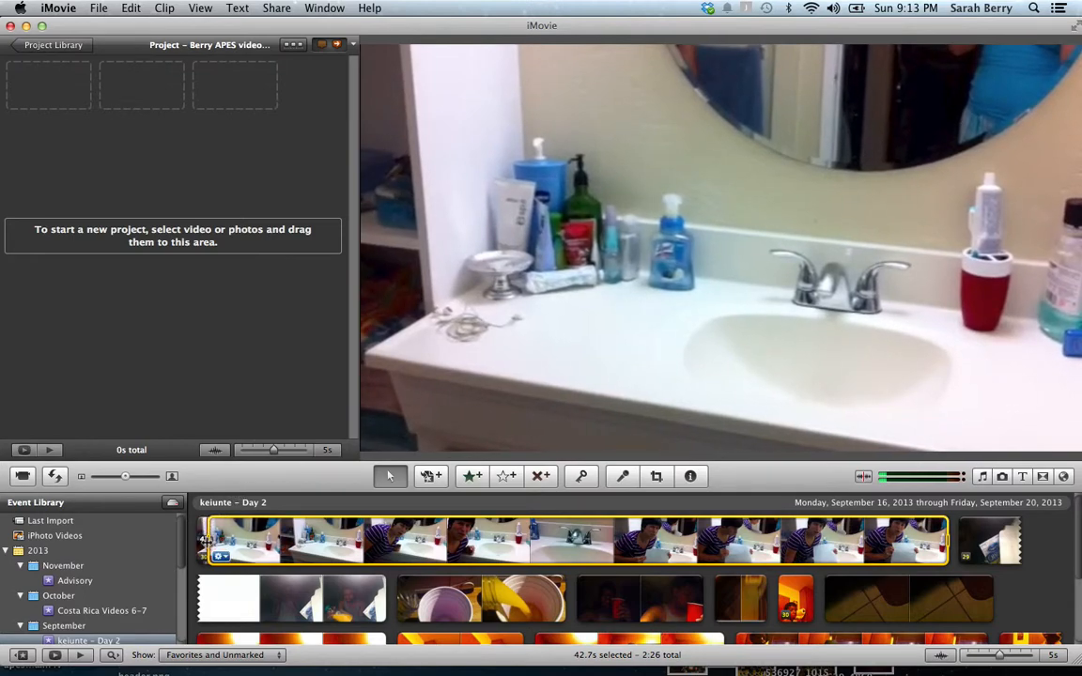
{"action": "left_click_drag", "start_coordinate": [204, 539], "coordinate": [84, 143]}
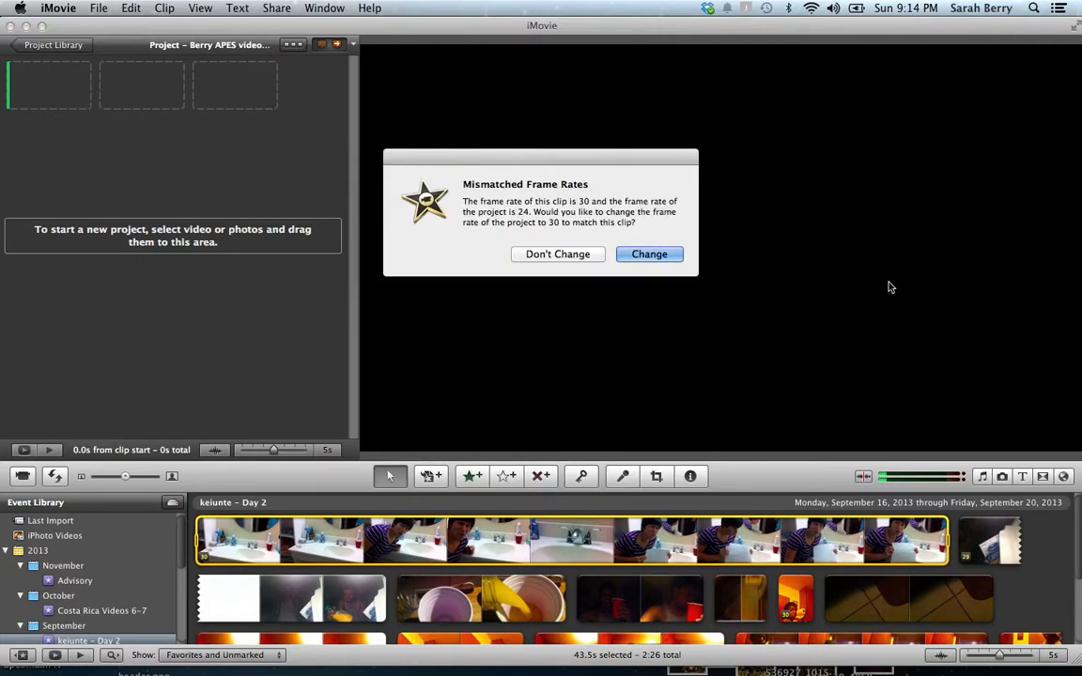
{"action": "left_click_drag", "start_coordinate": [575, 161], "coordinate": [448, 118]}
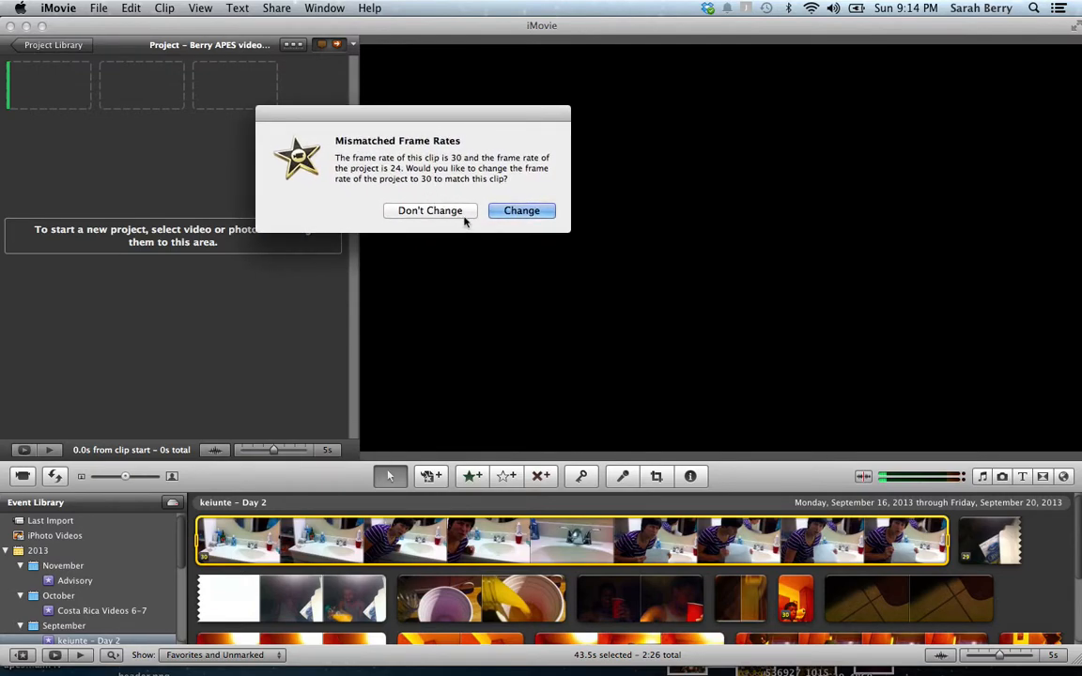
{"action": "left_click", "coordinate": [526, 212]}
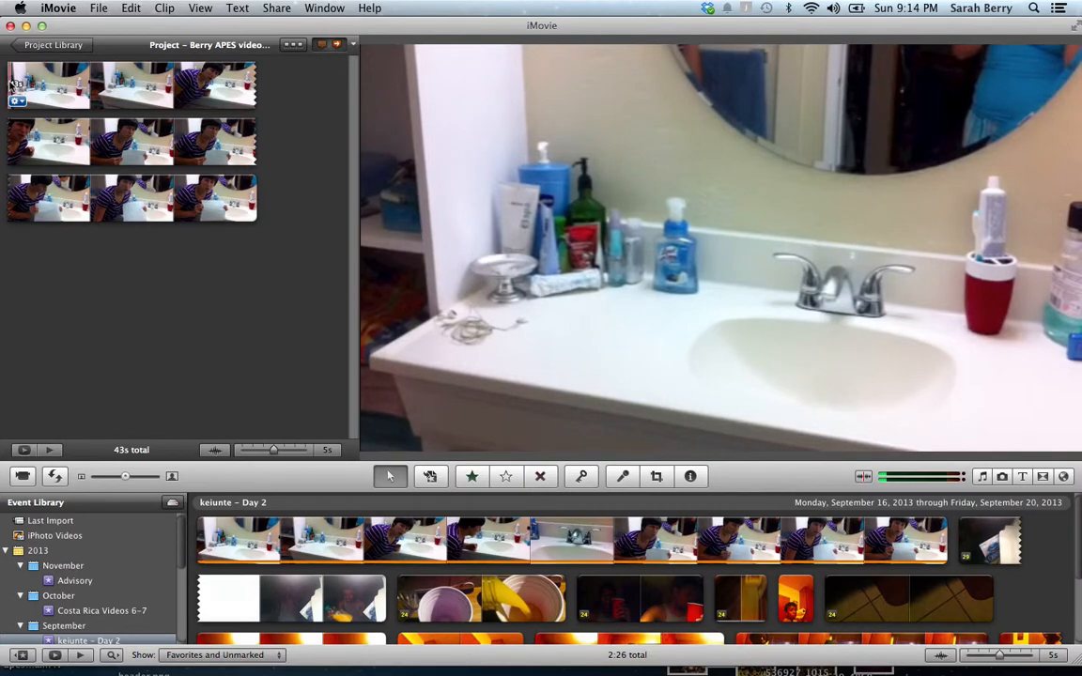
Play back the 43-second bathroom sink clip in the project
{"action": "key", "text": "space"}
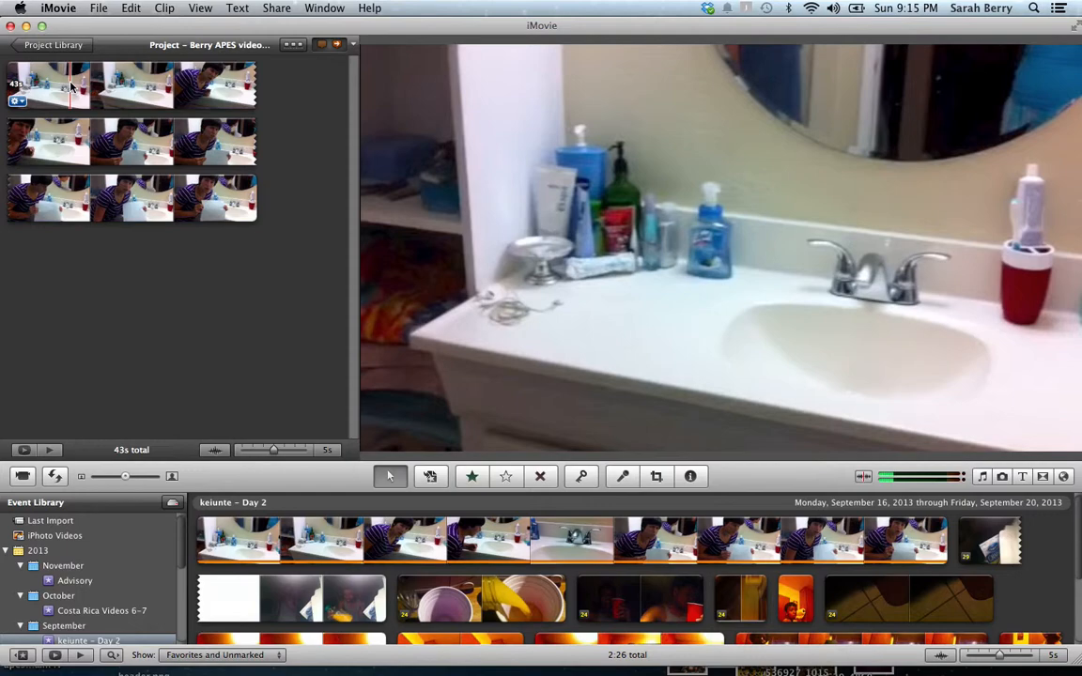
Split off the 3.7-second opening of the sink clip and cut it, leaving a 39s project
{"action": "right_click", "coordinate": [71, 85]}
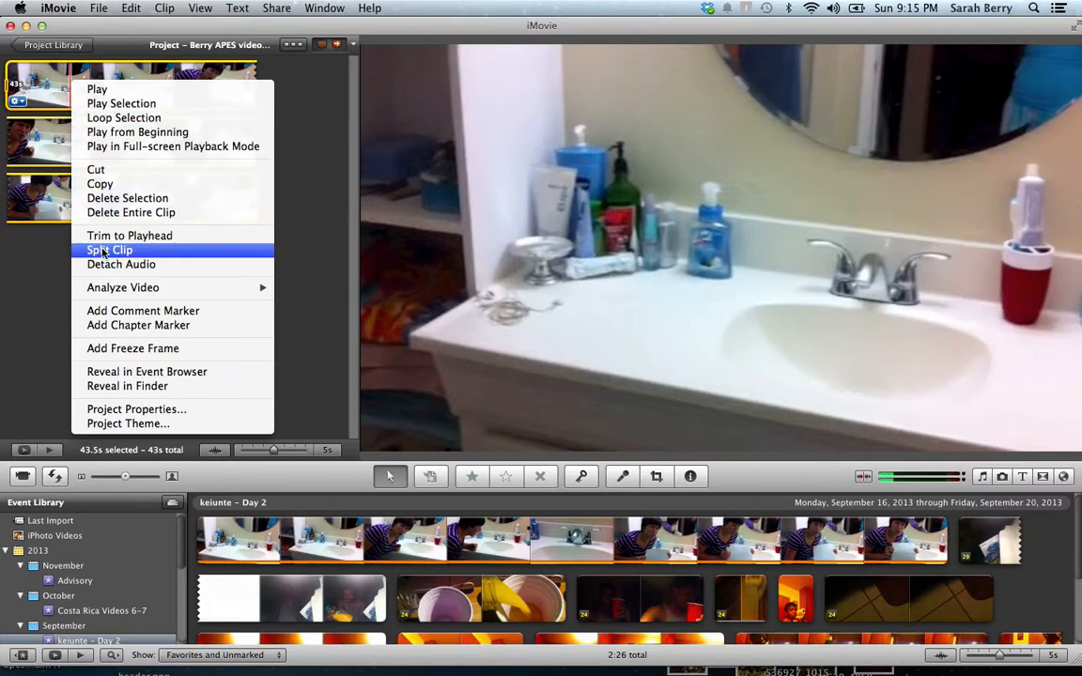
{"action": "left_click", "coordinate": [103, 251]}
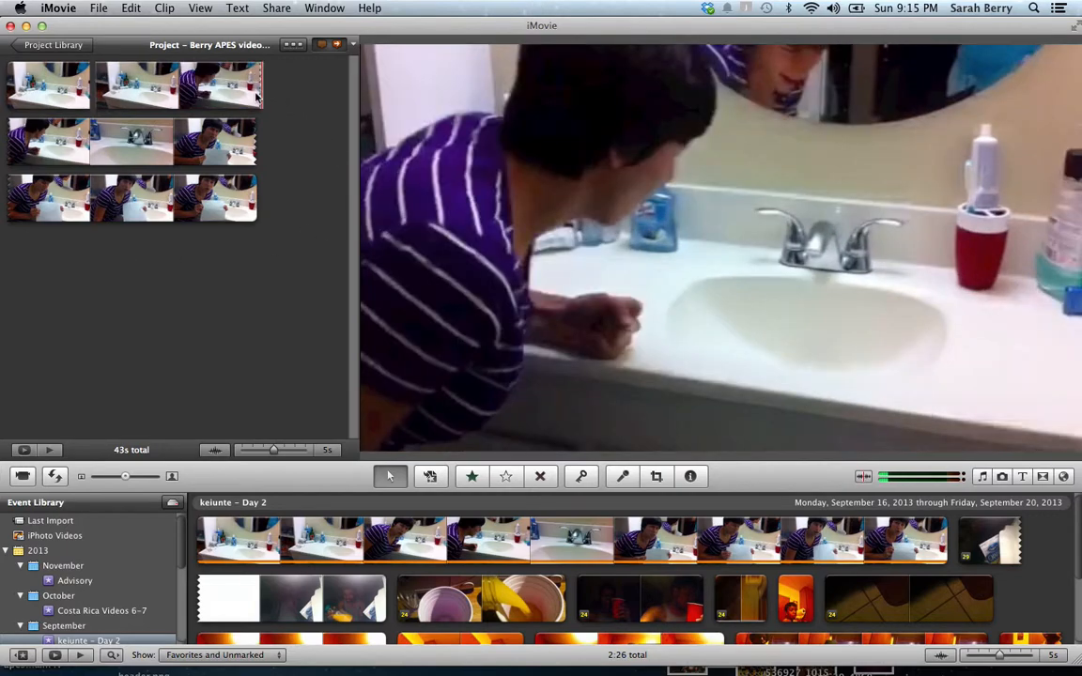
{"action": "left_click", "coordinate": [218, 94]}
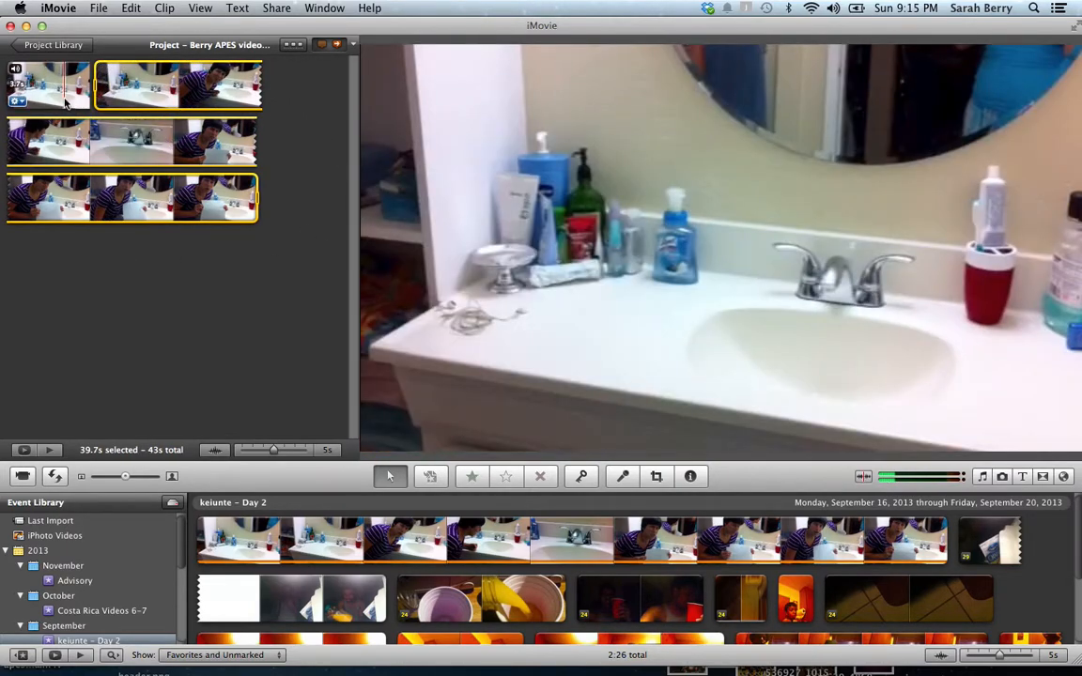
{"action": "left_click", "coordinate": [66, 103]}
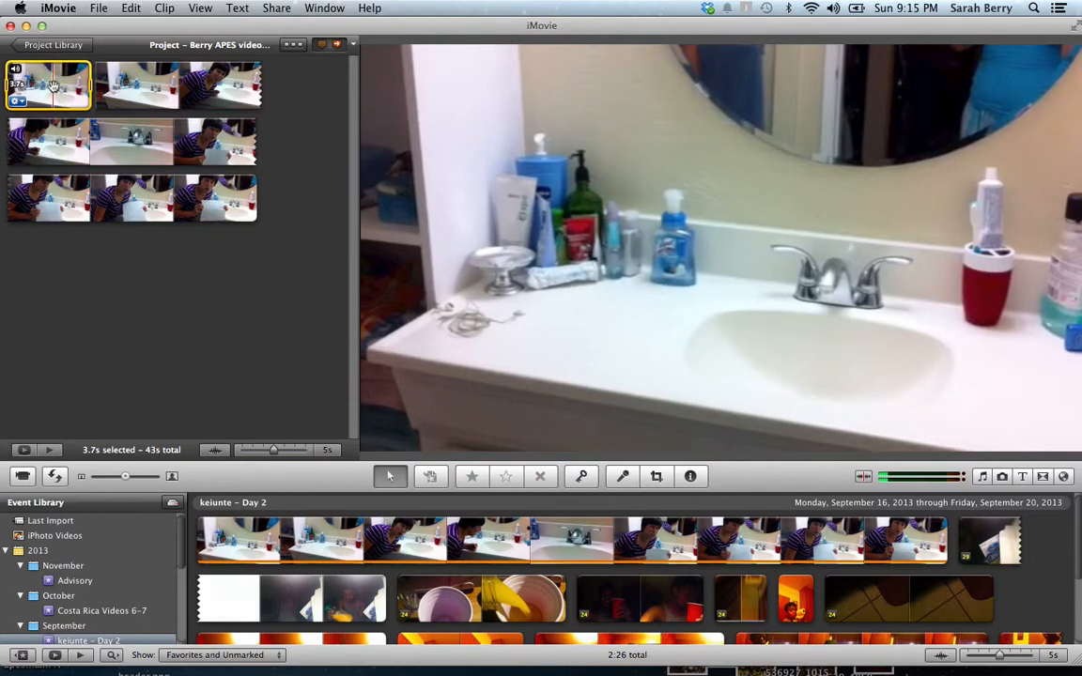
{"action": "key", "text": "Delete"}
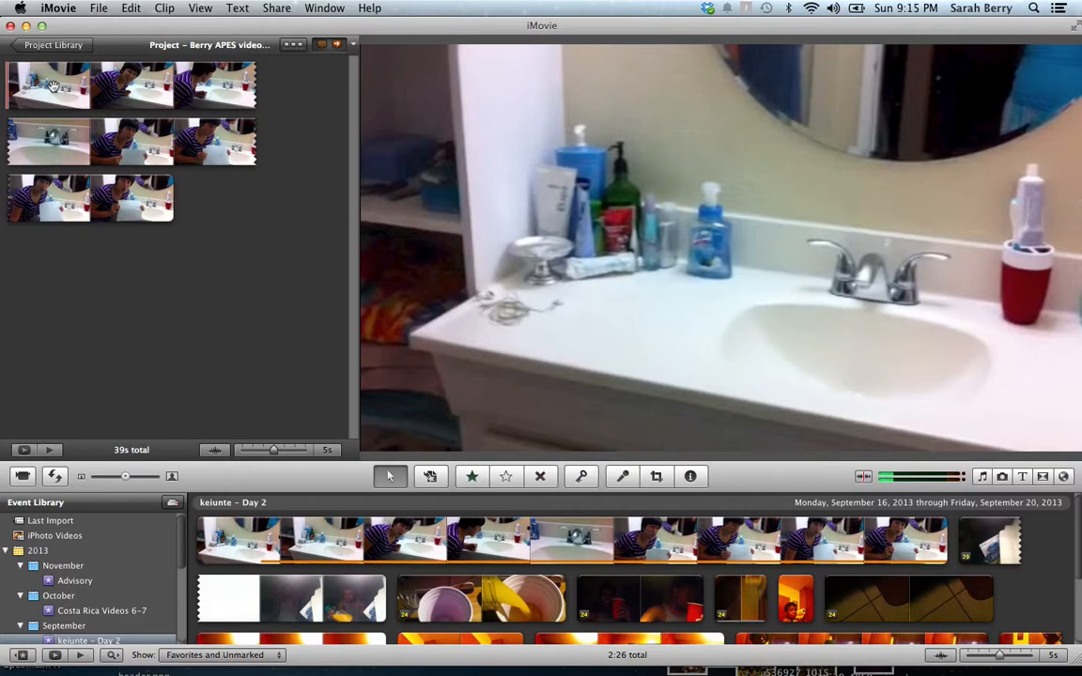
{"action": "key", "text": "super+z"}
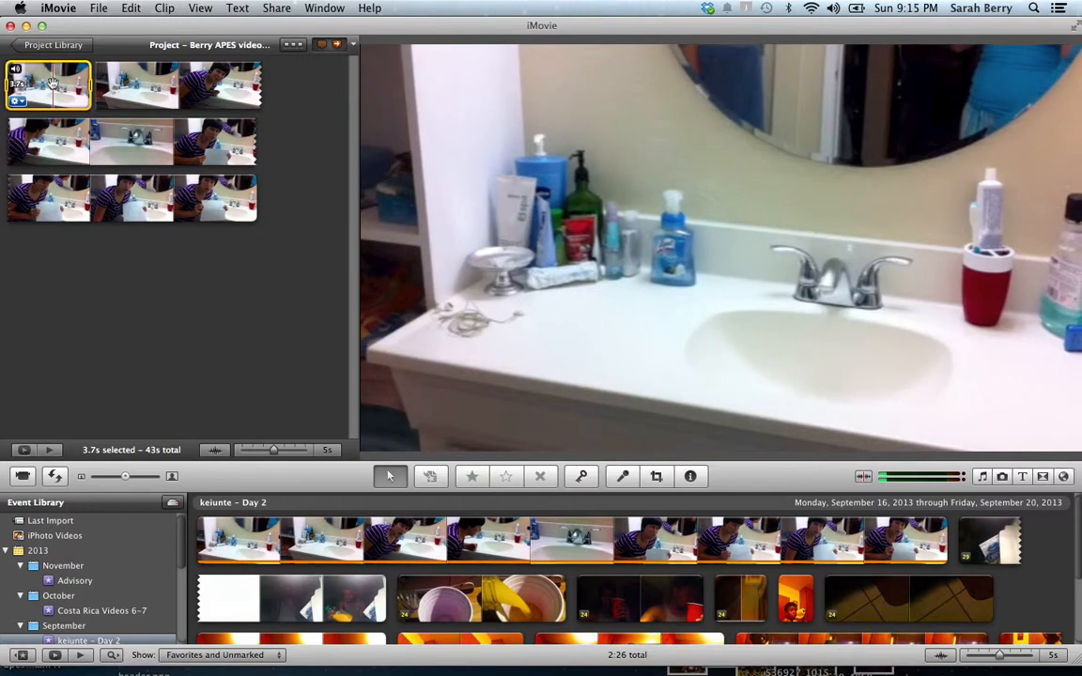
{"action": "left_click", "coordinate": [132, 9]}
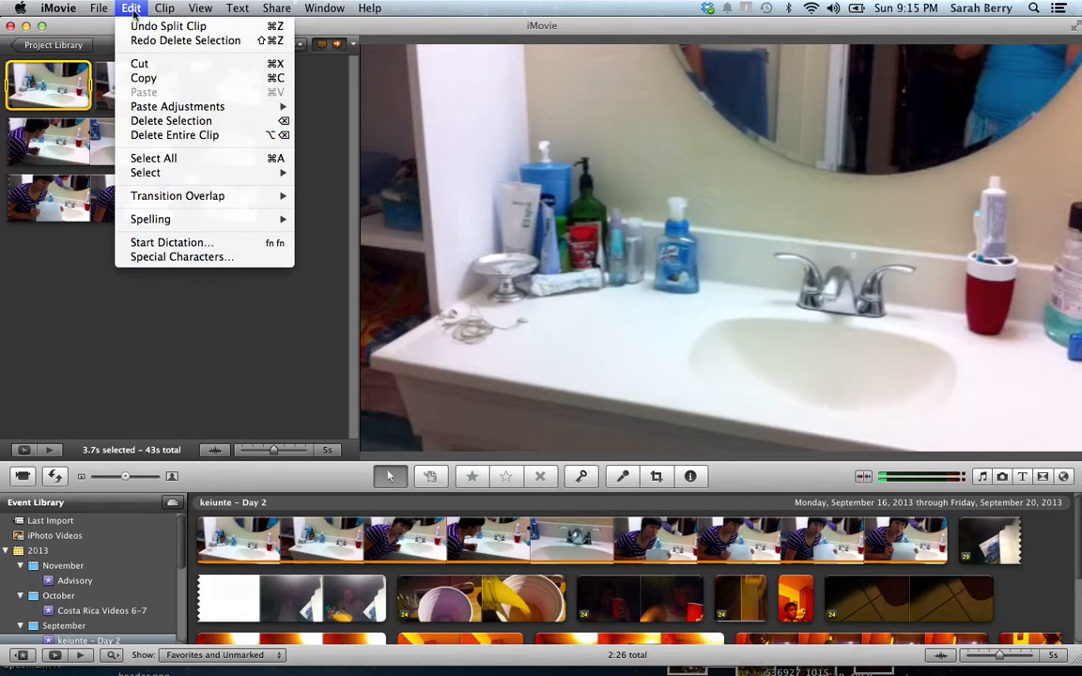
{"action": "left_click", "coordinate": [139, 63]}
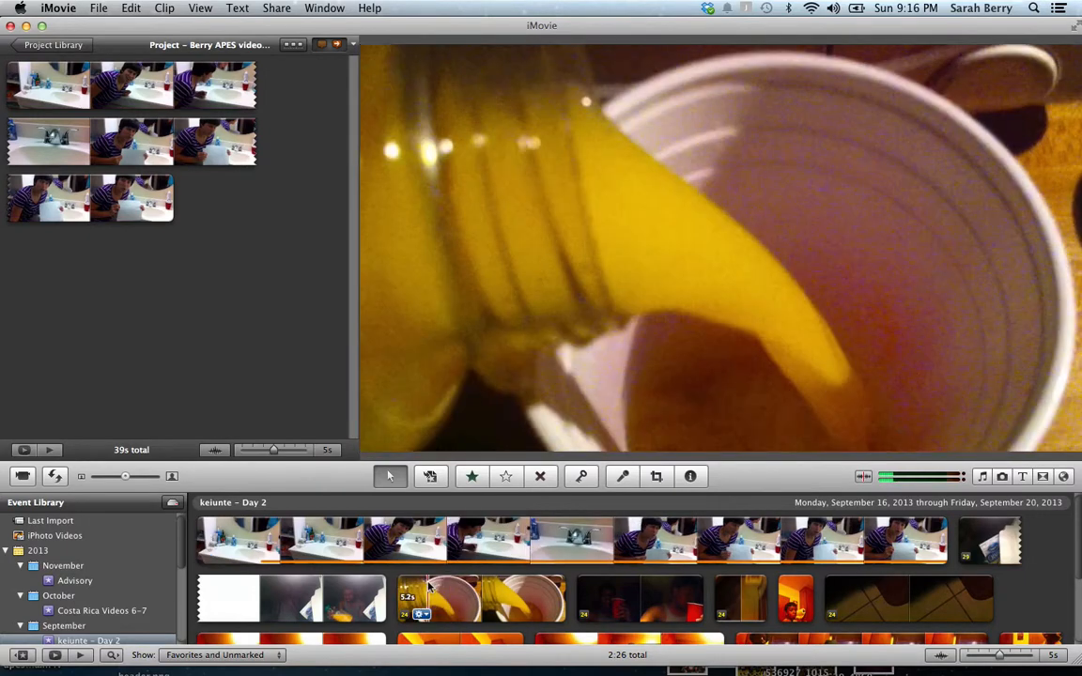
Add a 5.2-second juice-pouring section to the end of the project and play it back
{"action": "left_click", "coordinate": [427, 590]}
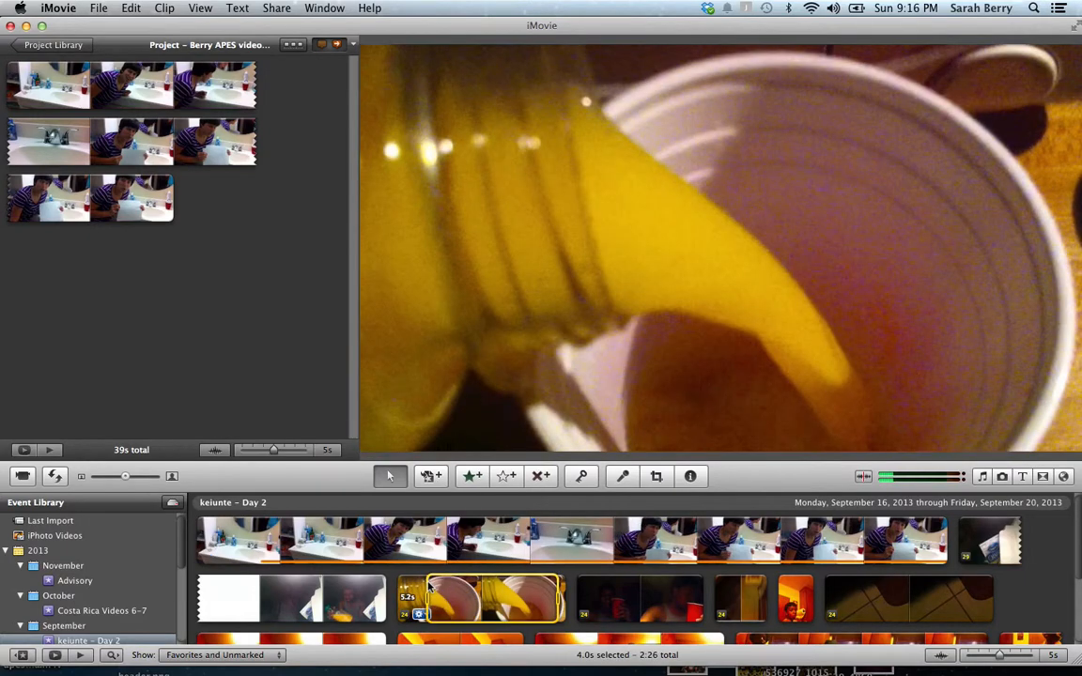
{"action": "left_click_drag", "start_coordinate": [428, 590], "coordinate": [397, 592]}
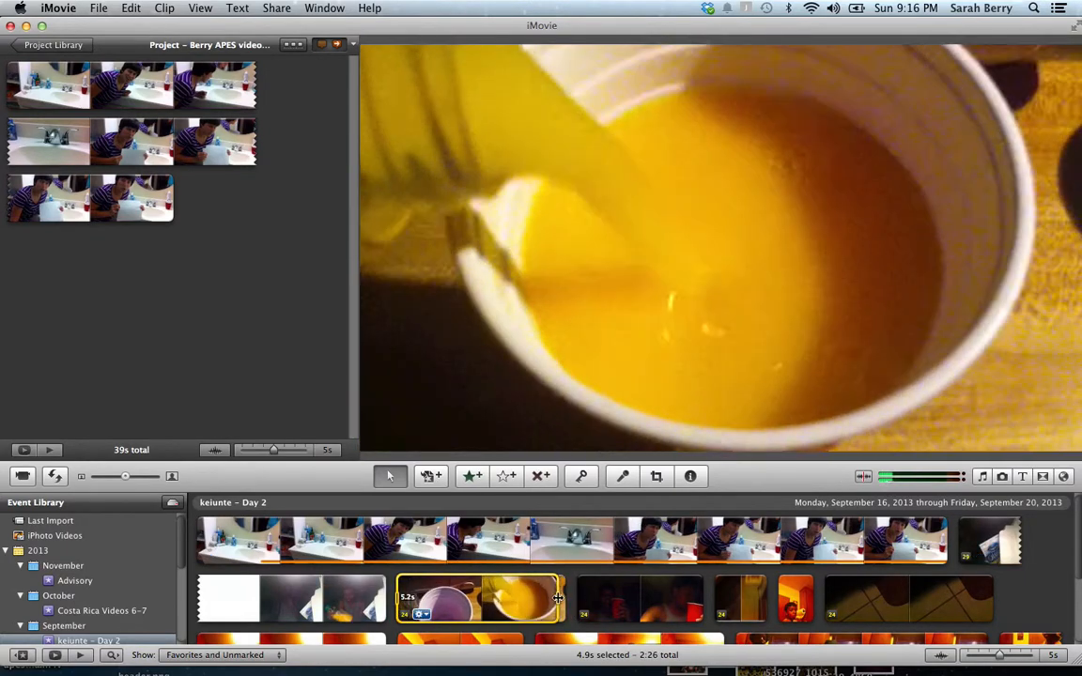
{"action": "left_click_drag", "start_coordinate": [558, 598], "coordinate": [566, 597]}
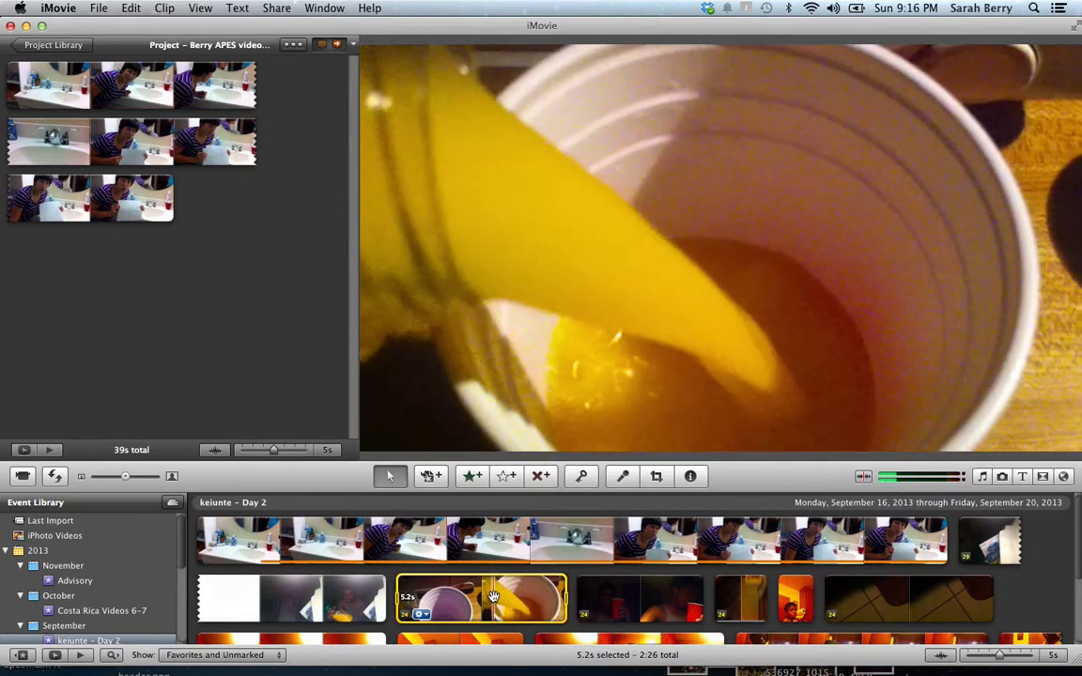
{"action": "left_click_drag", "start_coordinate": [492, 597], "coordinate": [265, 242]}
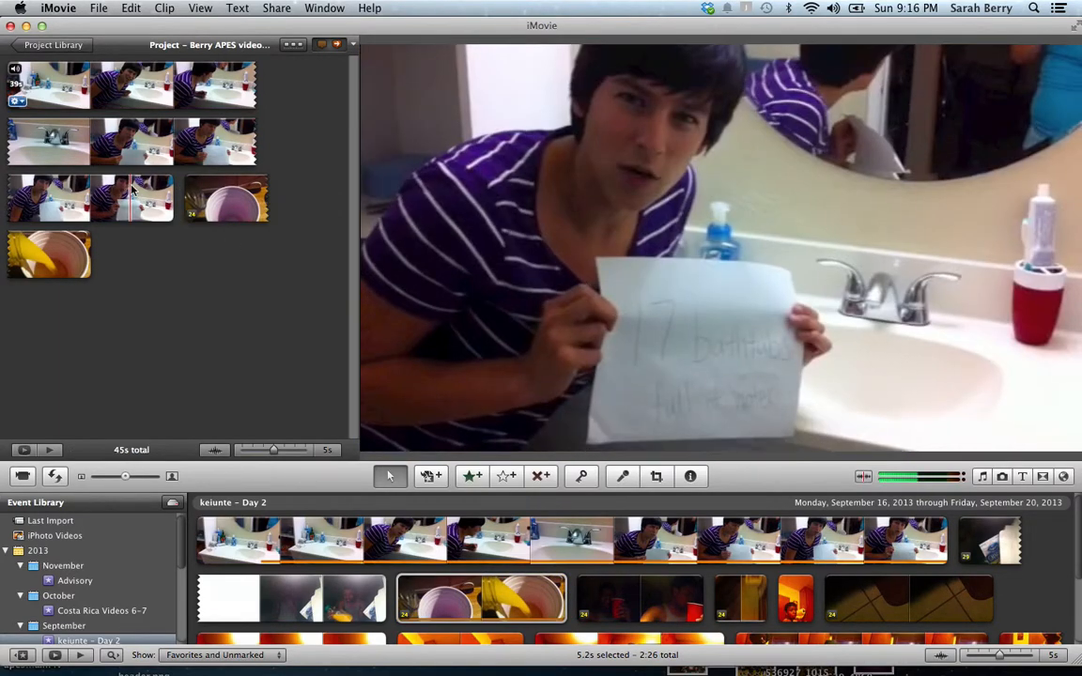
{"action": "key", "text": "space"}
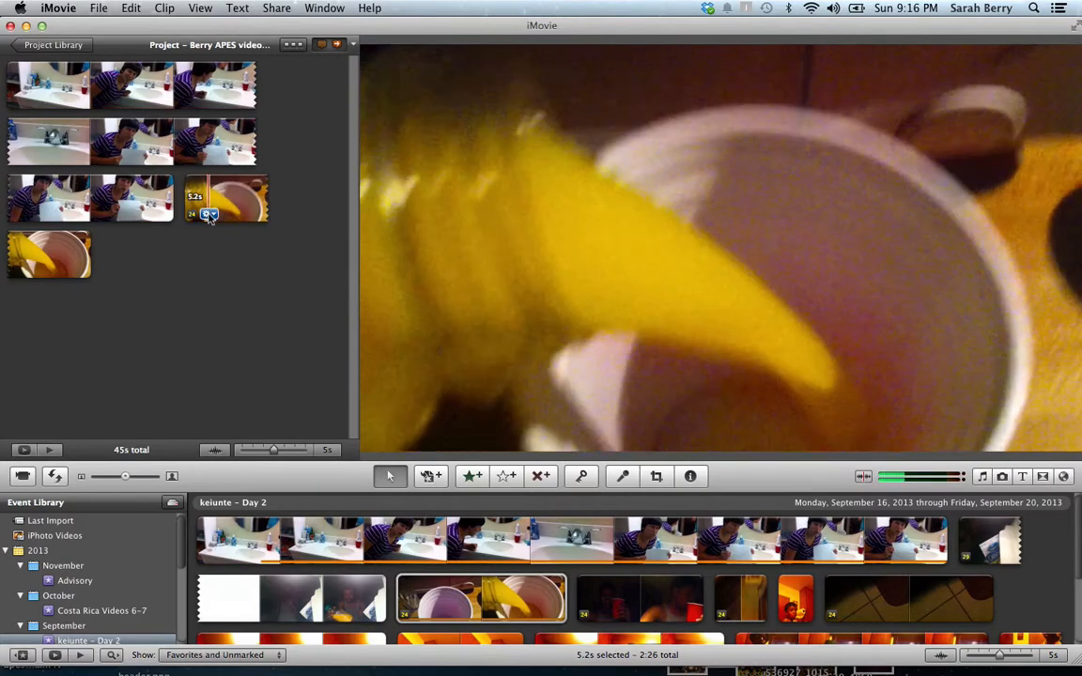
Open the action menu of the juice clip in the project
{"action": "left_click", "coordinate": [208, 215]}
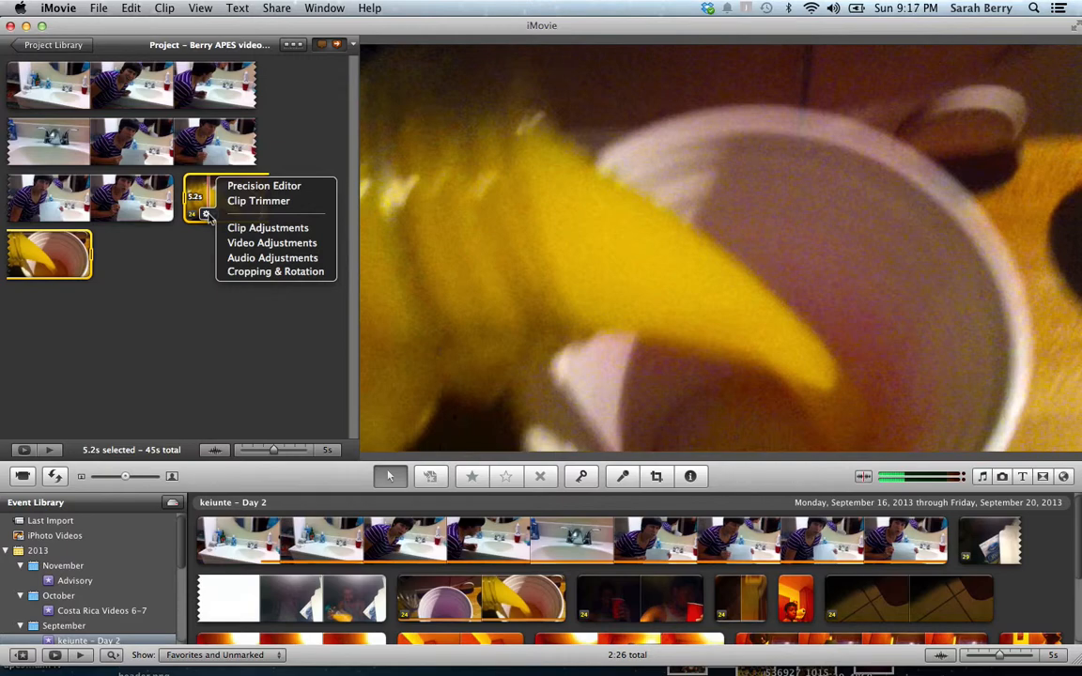
Test juice clip volumes of 500%, 7%, 67% and 0%, then leave it at 100%
{"action": "left_click", "coordinate": [273, 258]}
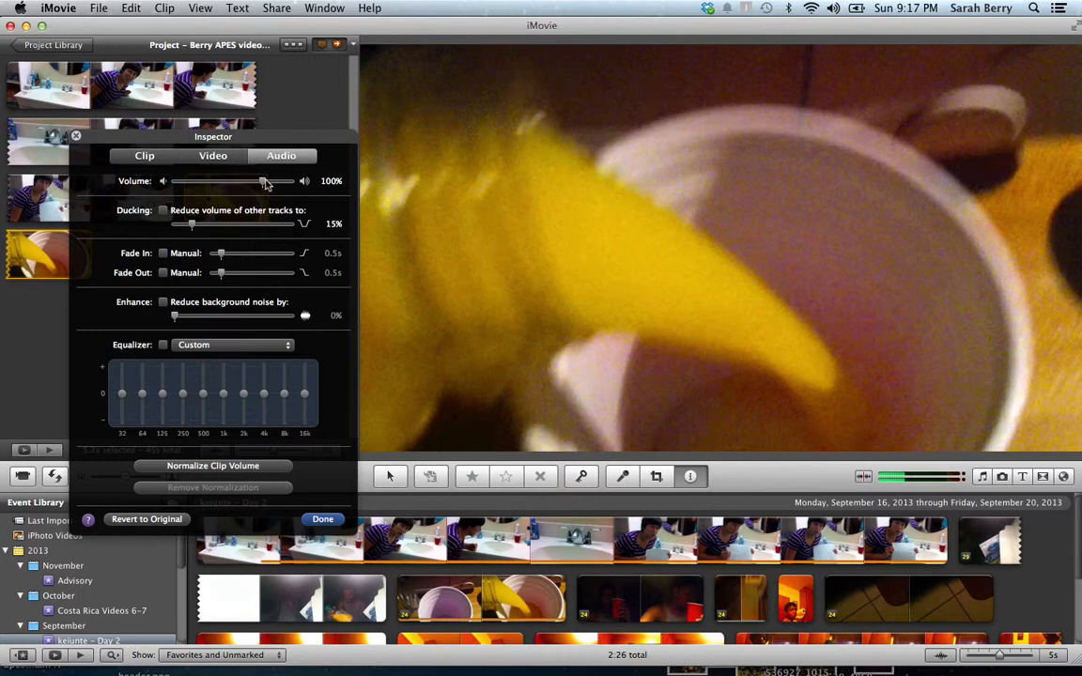
{"action": "left_click_drag", "start_coordinate": [265, 184], "coordinate": [294, 183]}
{"action": "left_click_drag", "start_coordinate": [293, 183], "coordinate": [182, 184]}
{"action": "left_click_drag", "start_coordinate": [181, 184], "coordinate": [235, 188]}
{"action": "left_click", "coordinate": [164, 182]}
{"action": "left_click_drag", "start_coordinate": [175, 183], "coordinate": [264, 184]}
{"action": "left_click", "coordinate": [316, 520]}
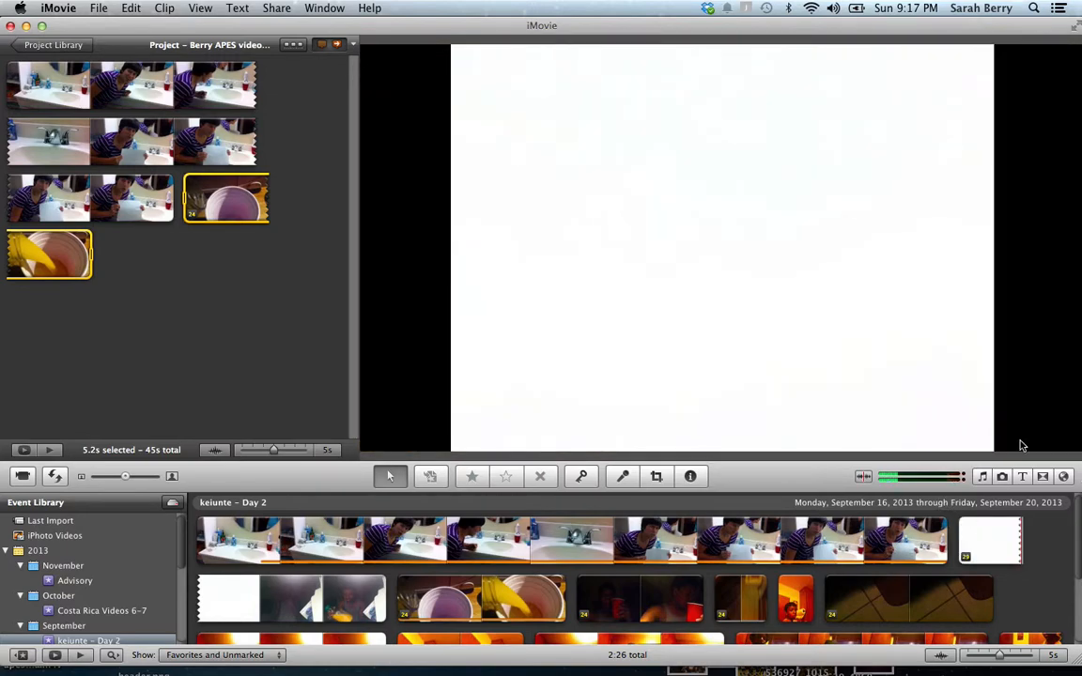
Show the iMovie Sound Effects collection in the music and sound effects browser
{"action": "left_click", "coordinate": [984, 480]}
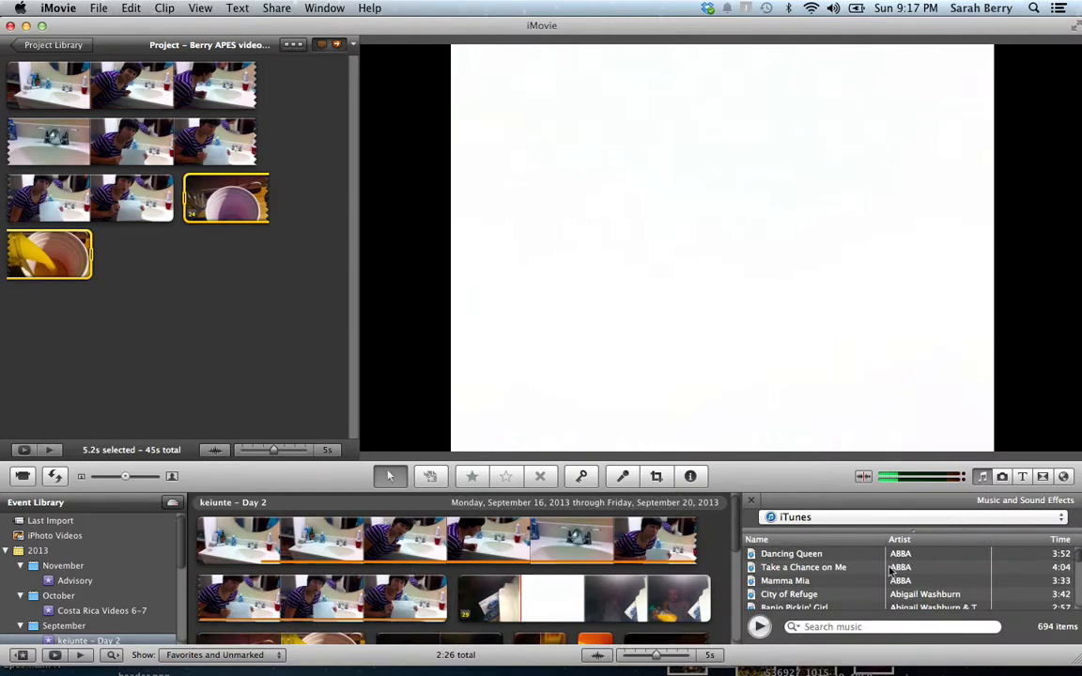
{"action": "scroll", "coordinate": [884, 578], "scroll_direction": "down", "scroll_amount": 3}
{"action": "scroll", "coordinate": [884, 578], "scroll_direction": "up", "scroll_amount": 3}
{"action": "left_click", "coordinate": [854, 517]}
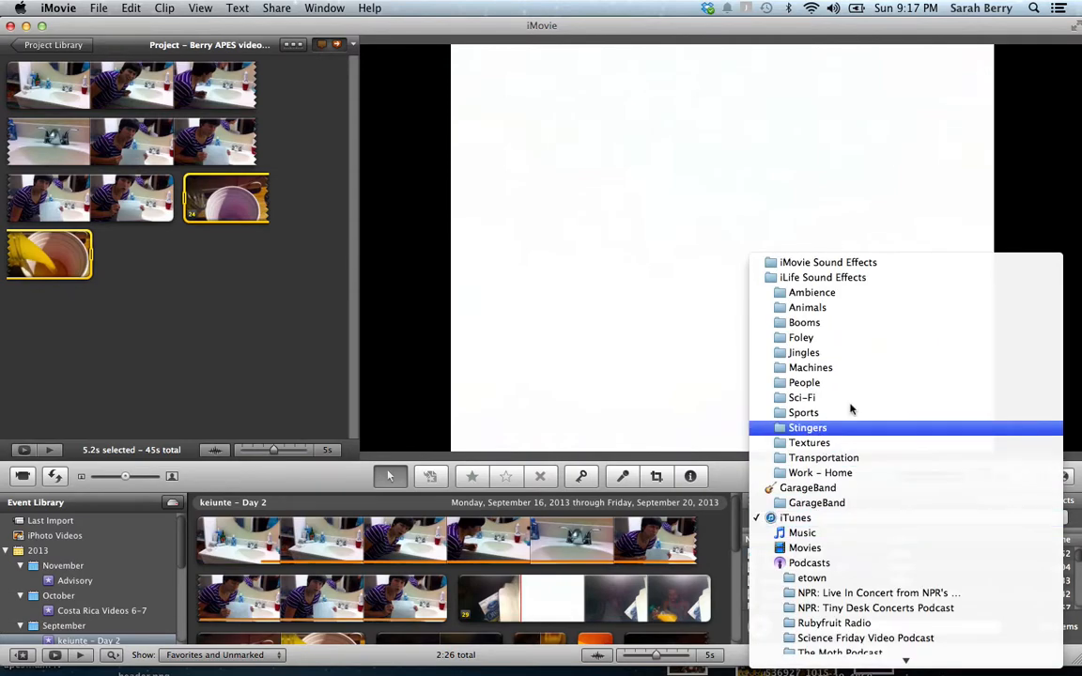
{"action": "left_click", "coordinate": [830, 264]}
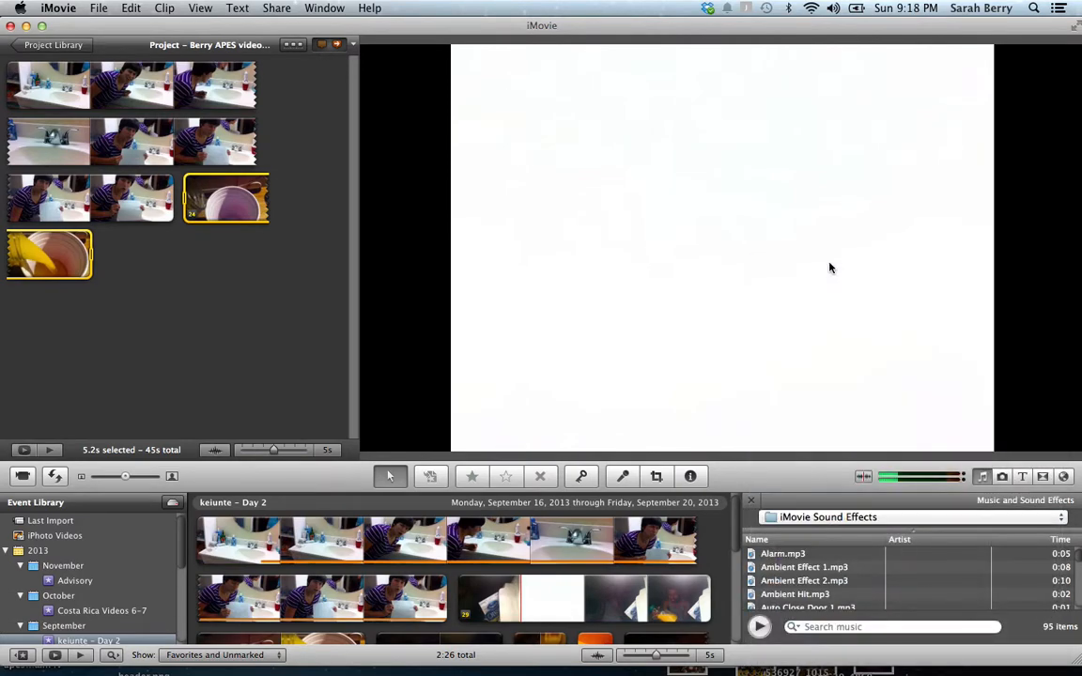
Preview Bubbles.mp3 and drag it onto the last juice-pouring clip
{"action": "scroll", "coordinate": [971, 587], "scroll_direction": "down", "scroll_amount": 3}
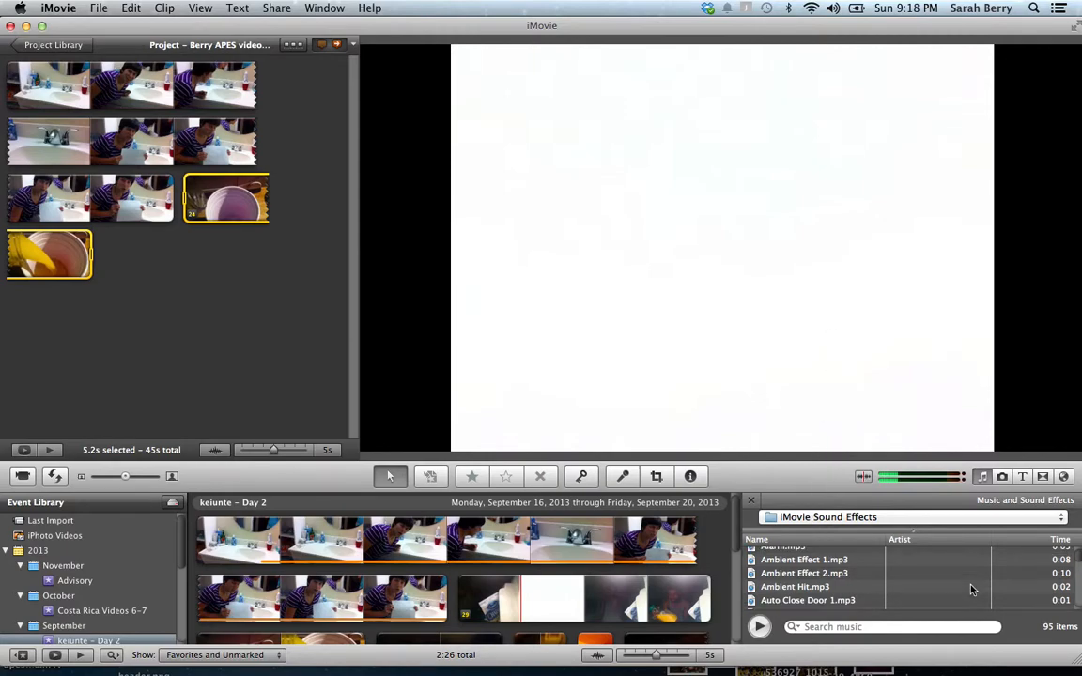
{"action": "scroll", "coordinate": [972, 589], "scroll_direction": "down", "scroll_amount": 3}
{"action": "scroll", "coordinate": [972, 590], "scroll_direction": "down", "scroll_amount": 5}
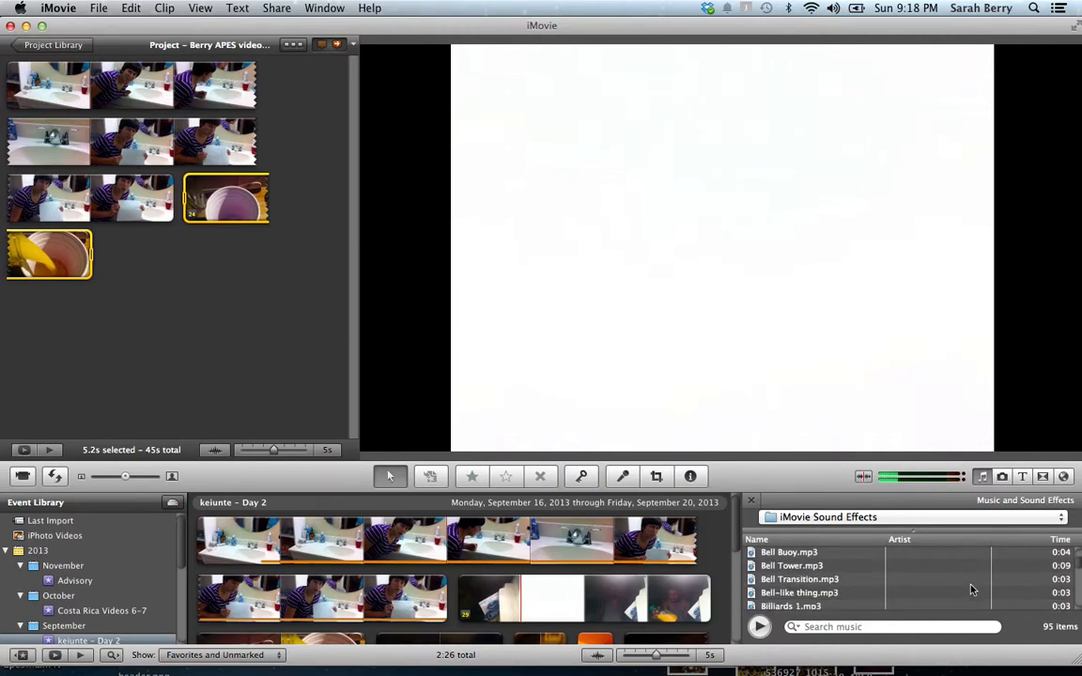
{"action": "scroll", "coordinate": [973, 590], "scroll_direction": "down", "scroll_amount": 1}
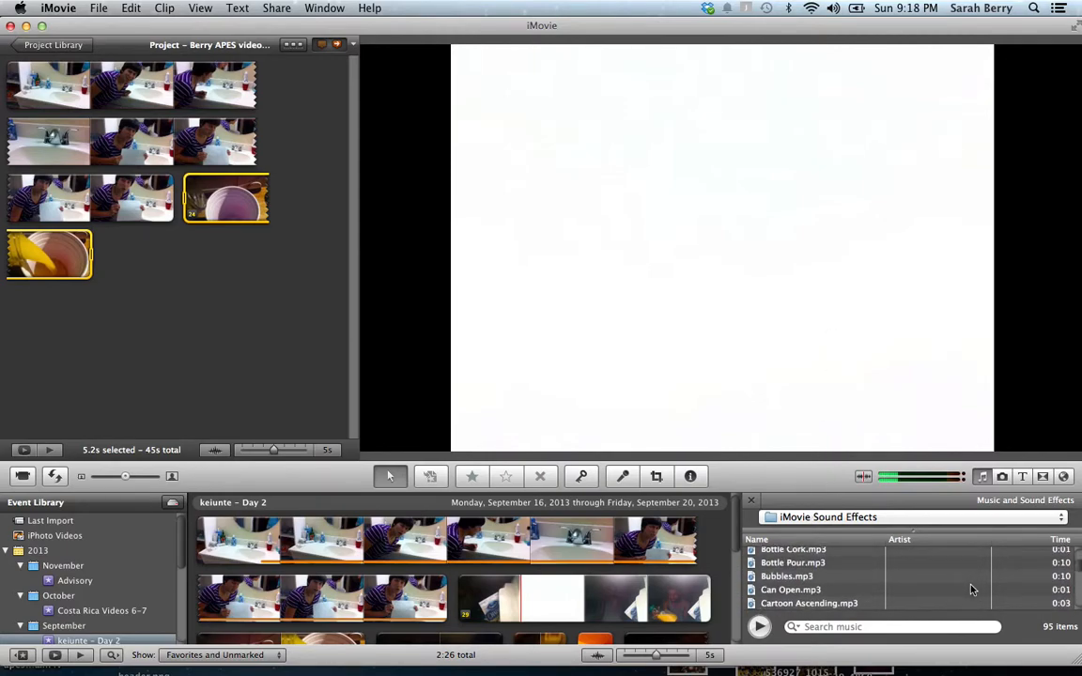
{"action": "left_click", "coordinate": [795, 576]}
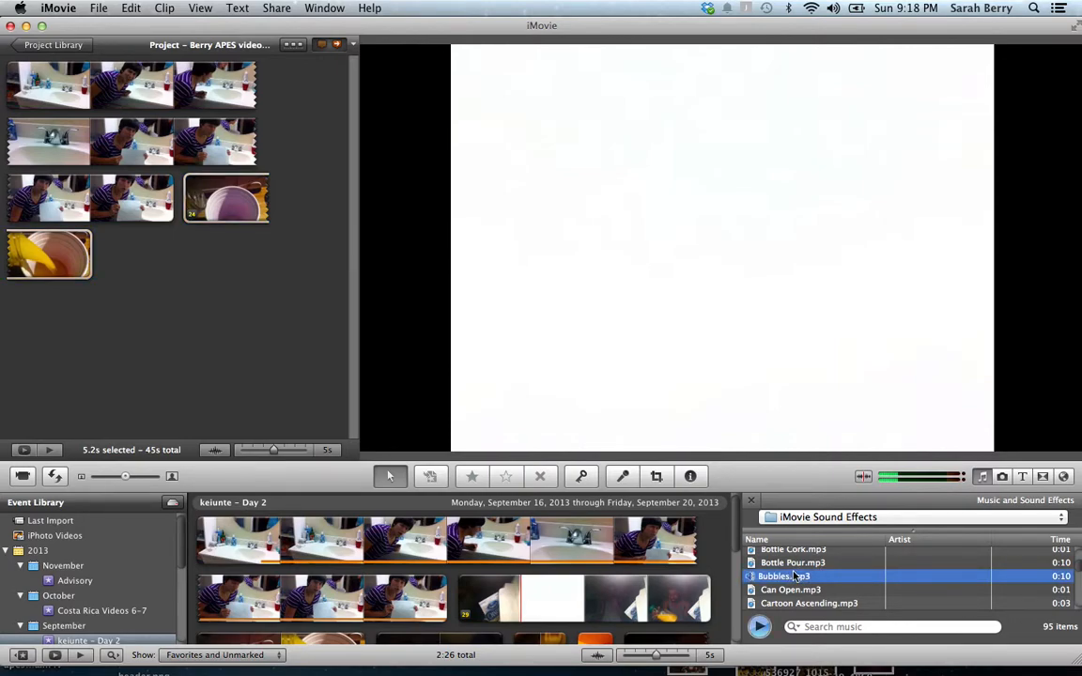
{"action": "left_click", "coordinate": [760, 627]}
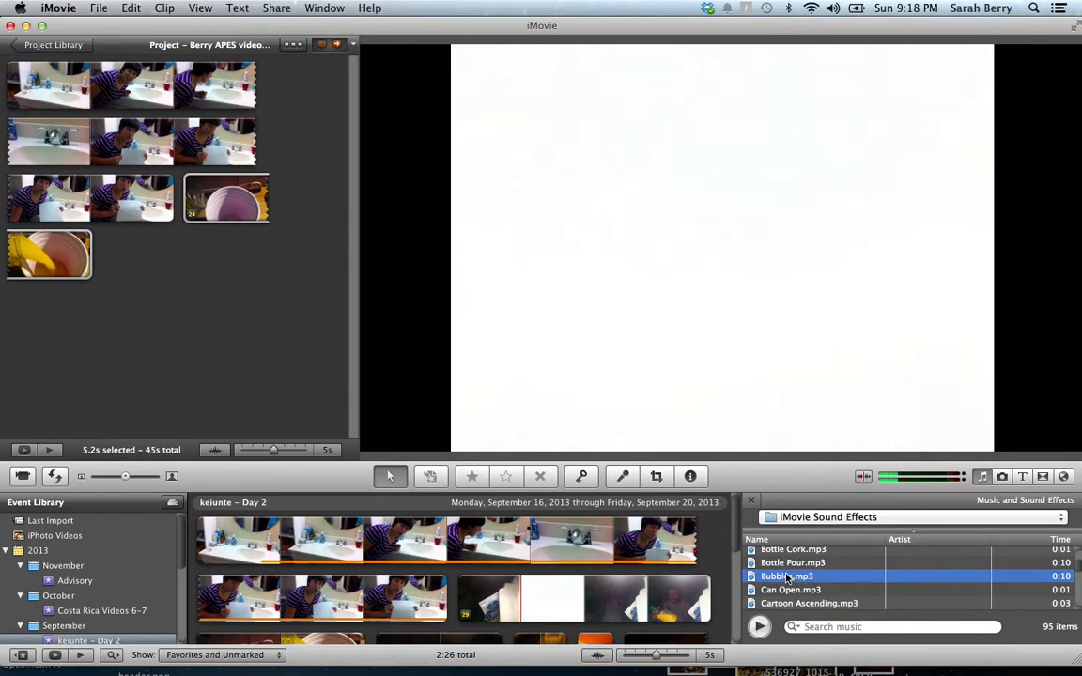
{"action": "left_click_drag", "start_coordinate": [786, 578], "coordinate": [188, 203]}
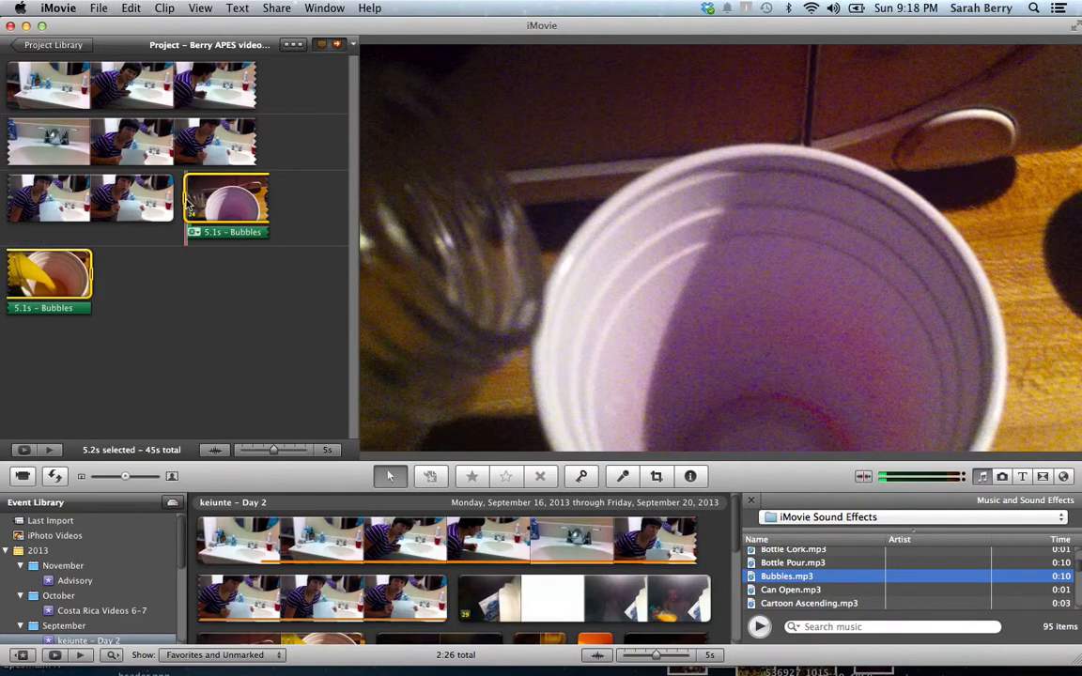
Play back the juice clip with the 5.1-second Bubbles sound effect beneath it
{"action": "mouse_move", "coordinate": [186, 200]}
{"action": "key", "text": "space"}
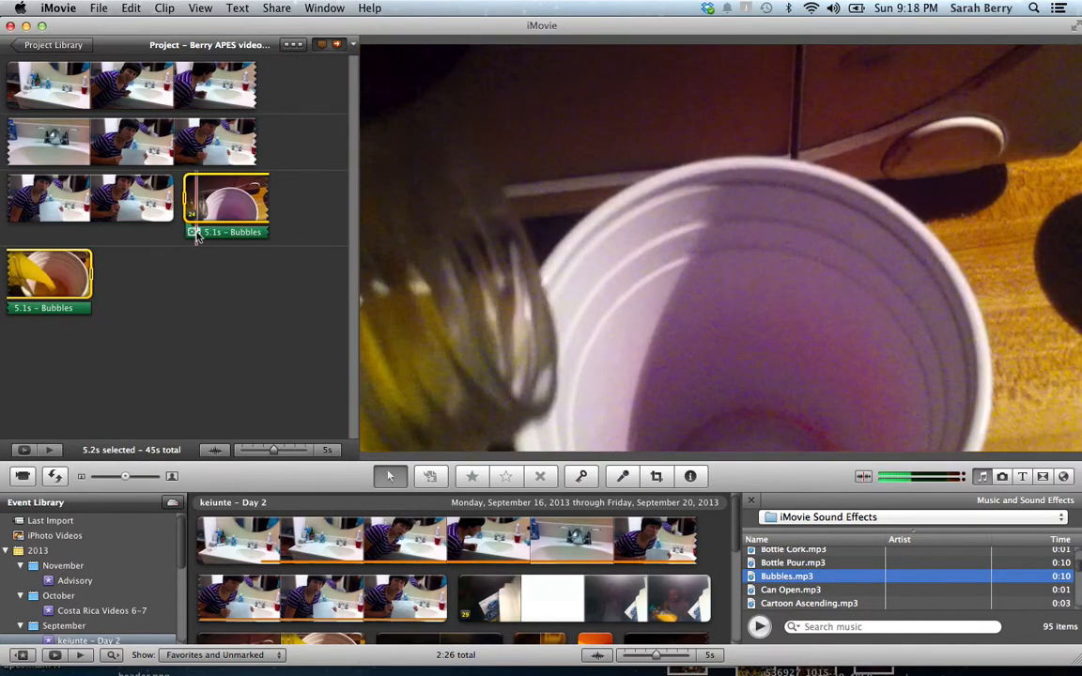
Turn on ducking for the Bubbles sound, lowering other tracks to 0%
{"action": "left_click", "coordinate": [193, 233]}
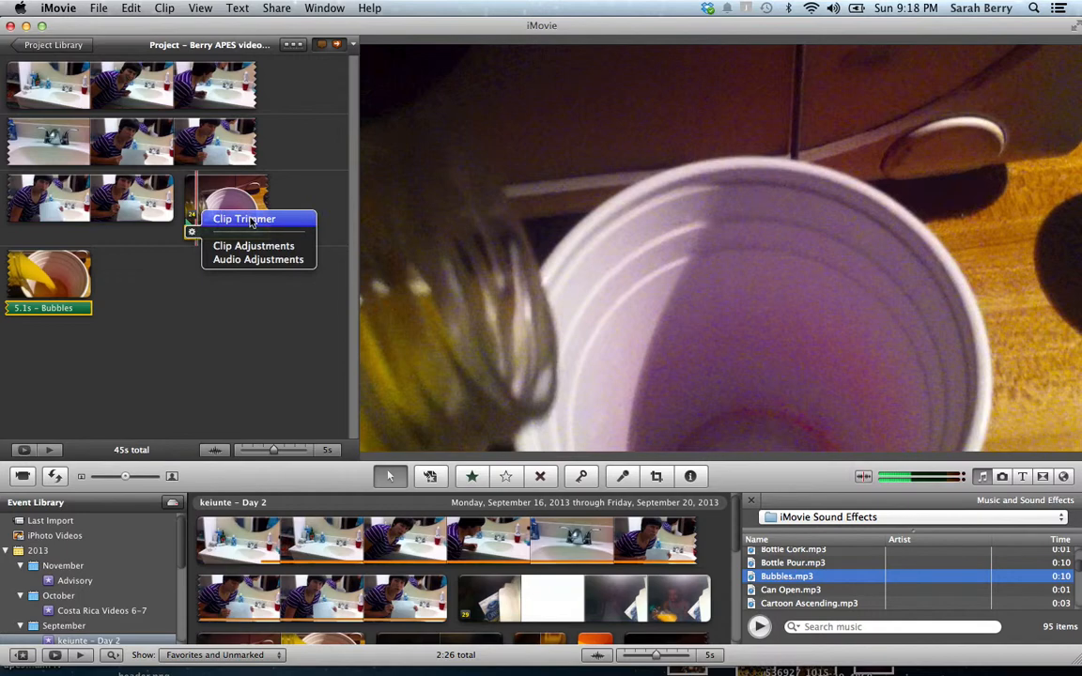
{"action": "left_click", "coordinate": [250, 260]}
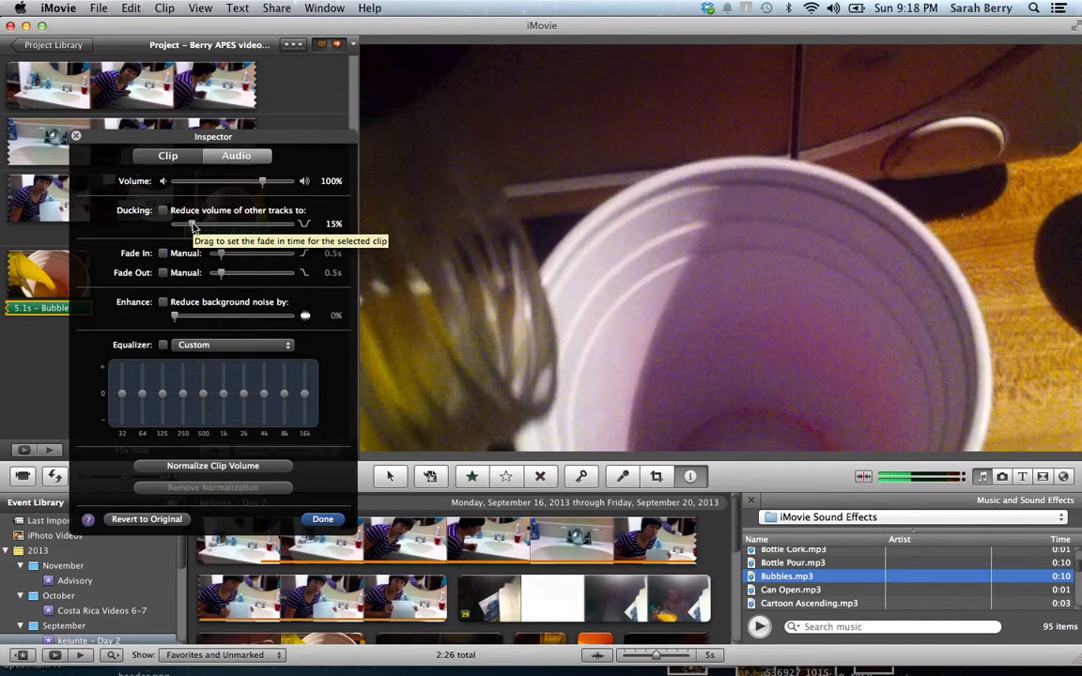
{"action": "left_click", "coordinate": [164, 210]}
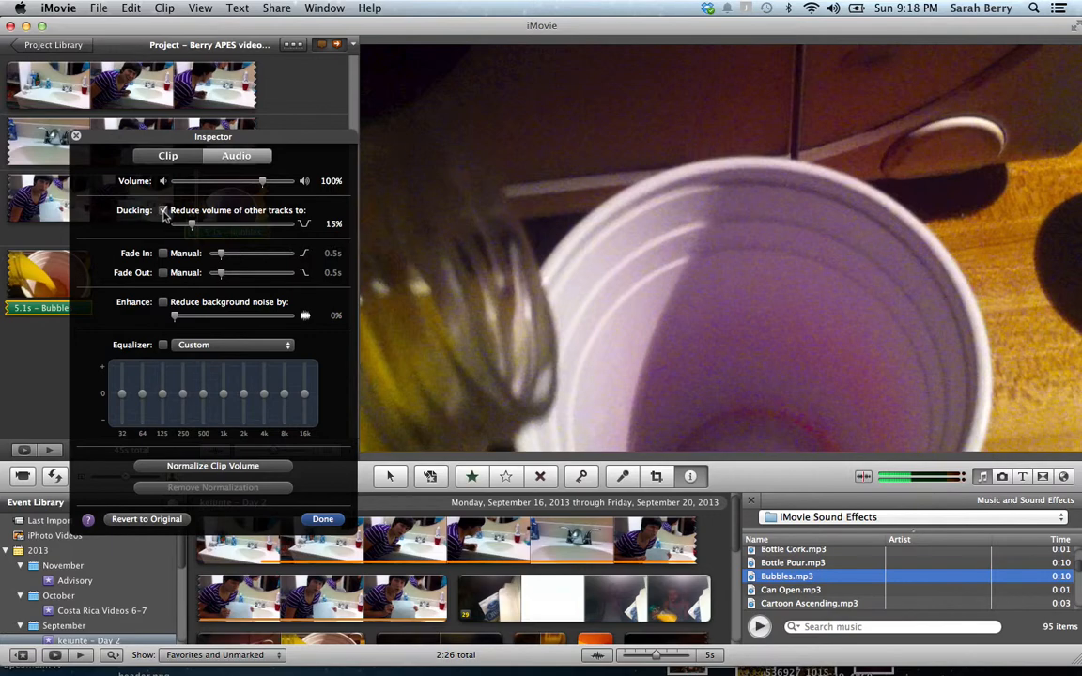
{"action": "left_click_drag", "start_coordinate": [192, 225], "coordinate": [153, 225]}
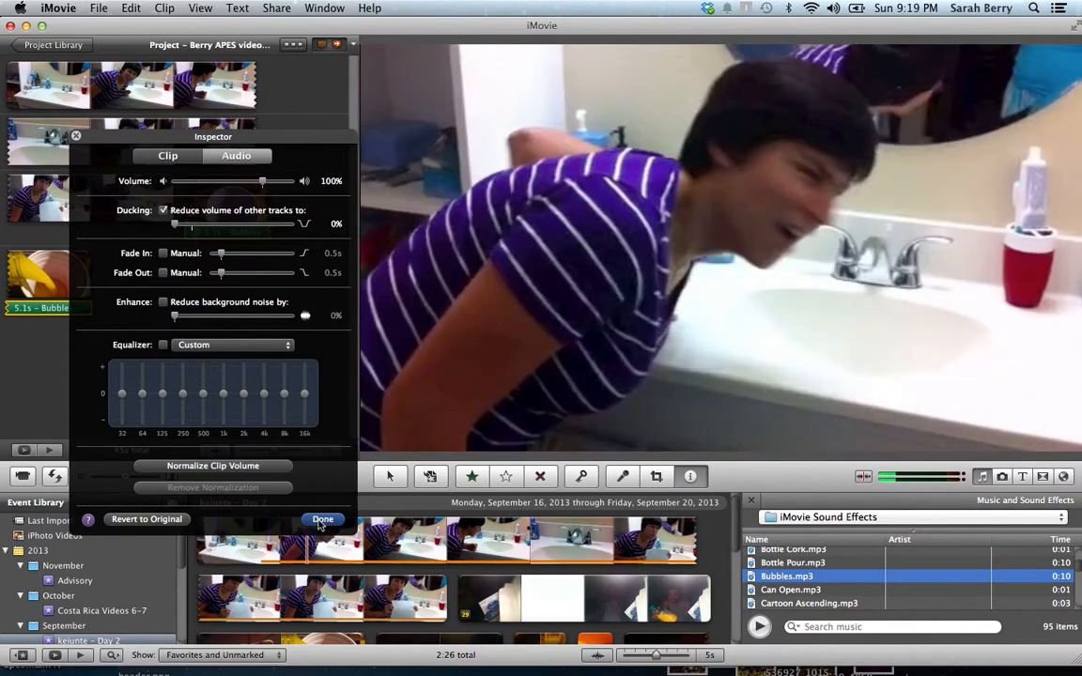
Close the sound settings and preview the cup clip twice with its Bubbles sound
{"action": "left_click", "coordinate": [322, 520]}
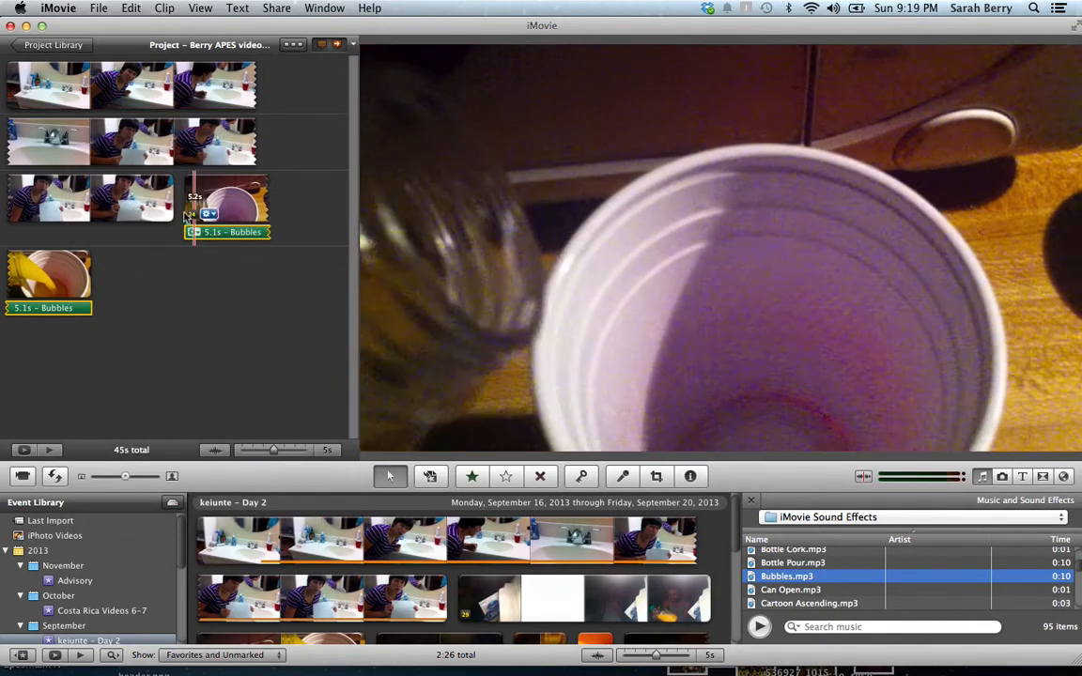
{"action": "key", "text": "space"}
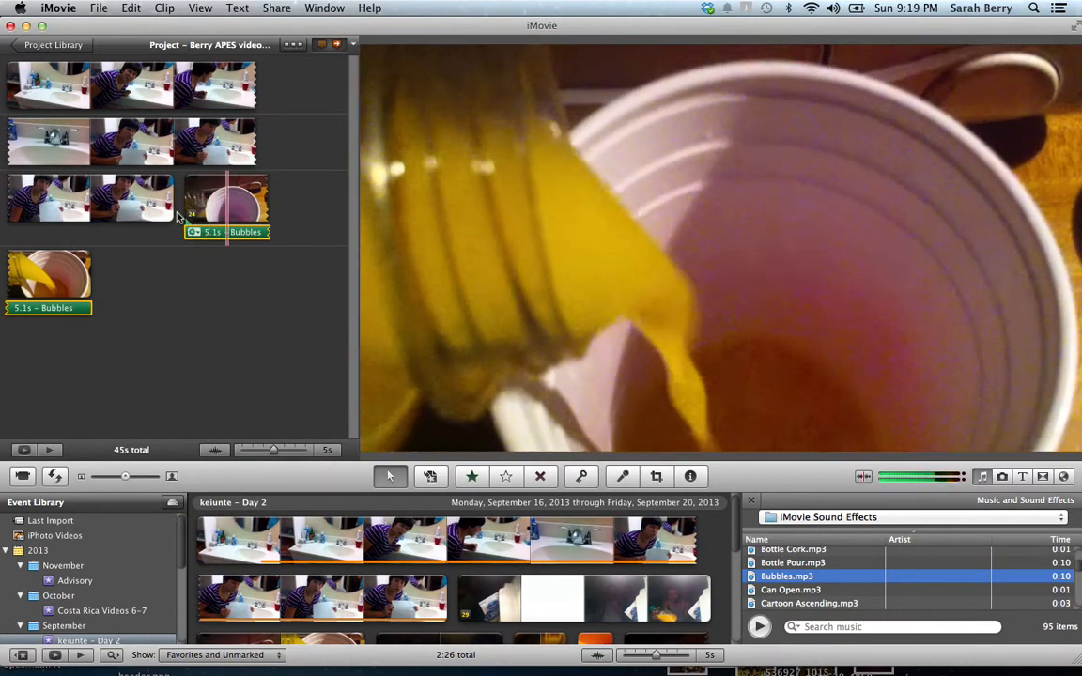
{"action": "key", "text": "space"}
{"action": "key", "text": "space"}
{"action": "left_click", "coordinate": [193, 233]}
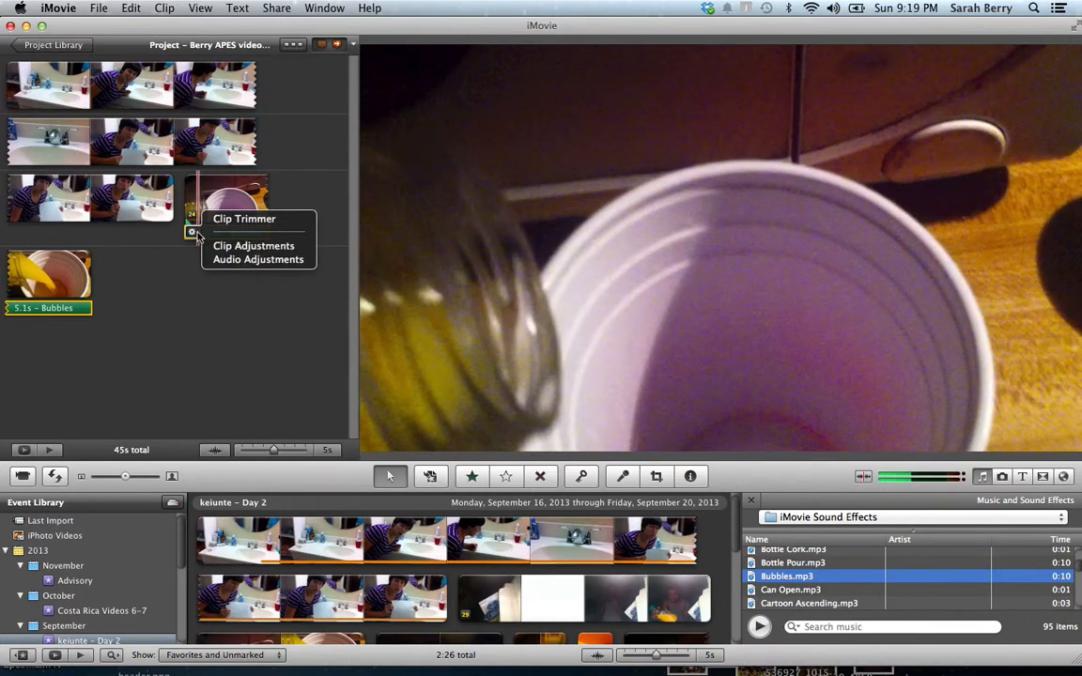
Trim the Bubbles sound under the cup clip from 5.1s to 2.4s and play it back
{"action": "left_click", "coordinate": [226, 222]}
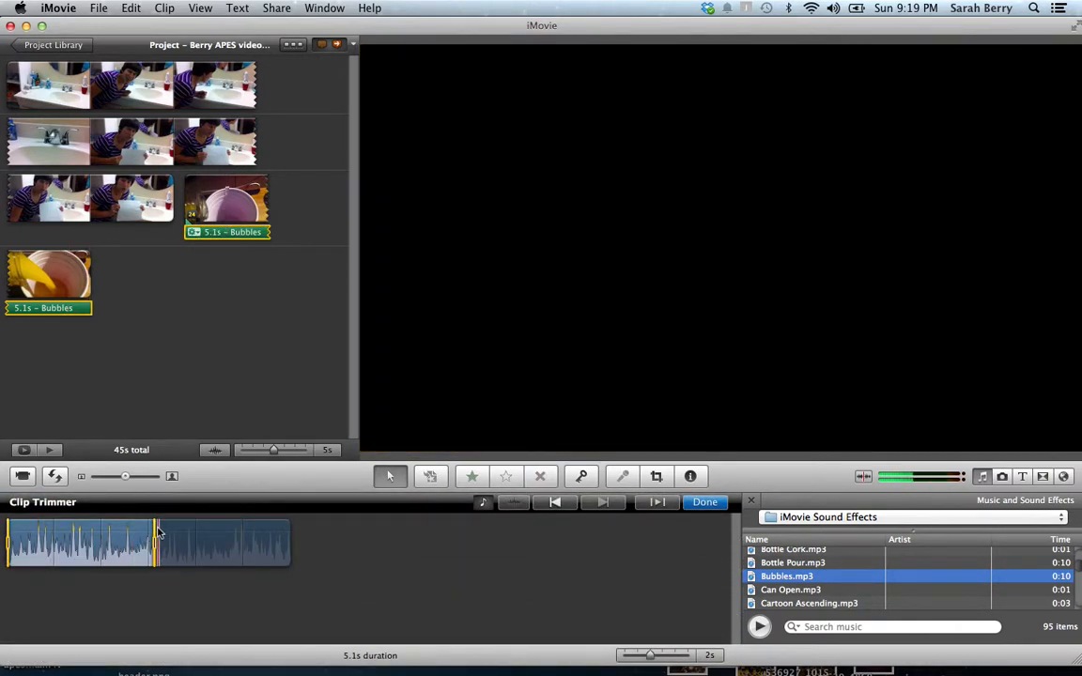
{"action": "left_click_drag", "start_coordinate": [155, 536], "coordinate": [234, 545]}
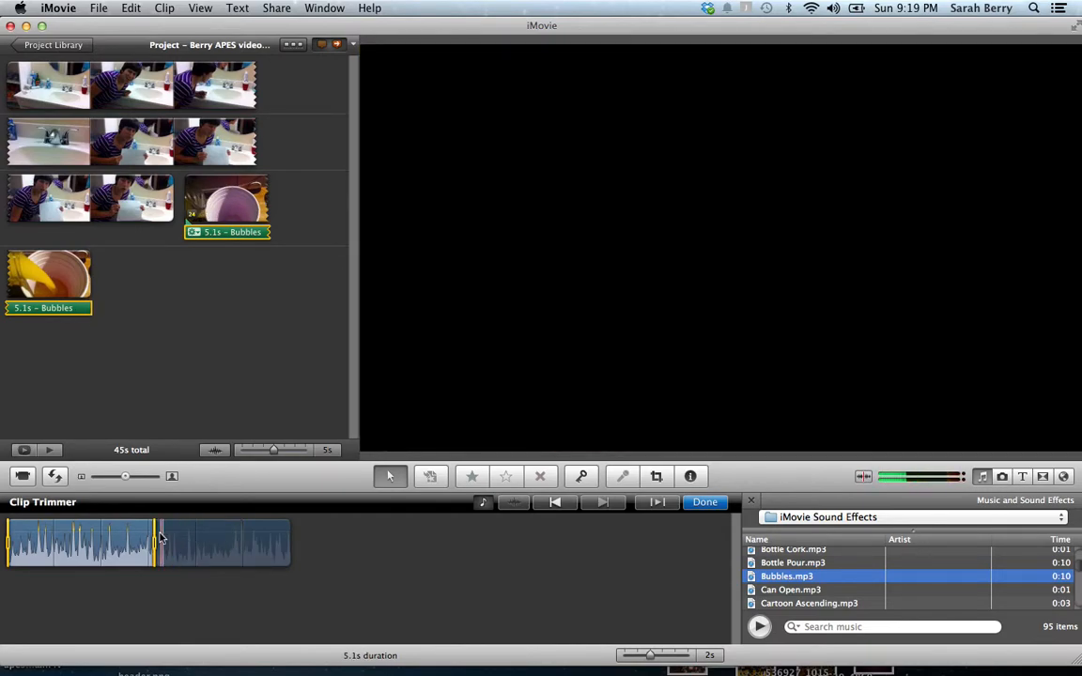
{"action": "left_click_drag", "start_coordinate": [155, 543], "coordinate": [79, 543]}
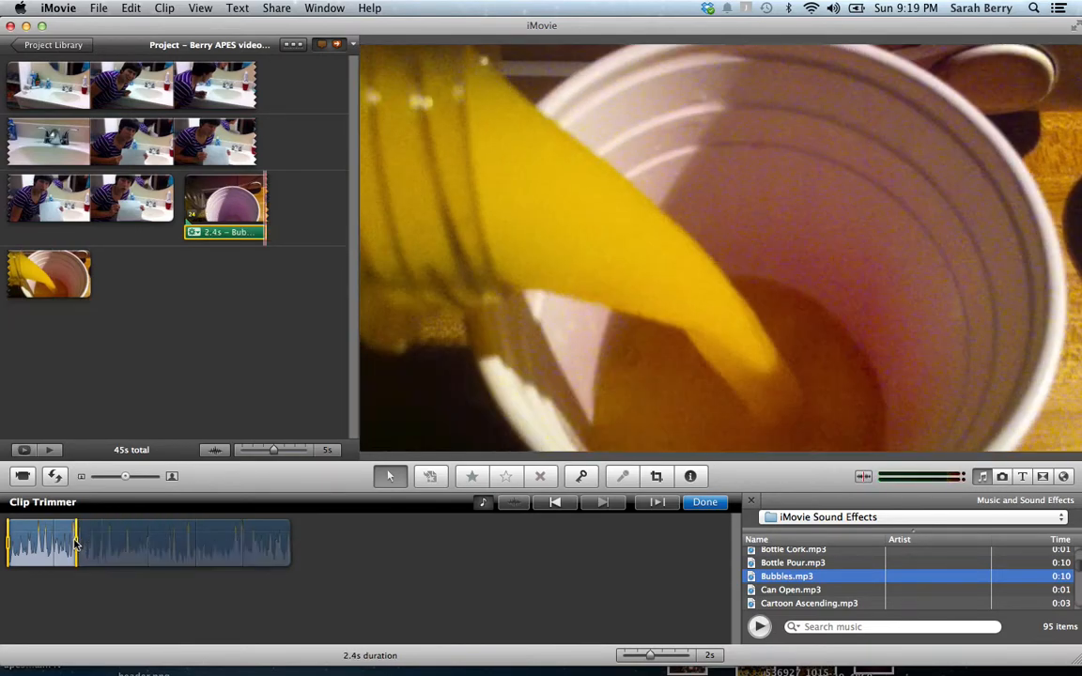
{"action": "left_click", "coordinate": [703, 504]}
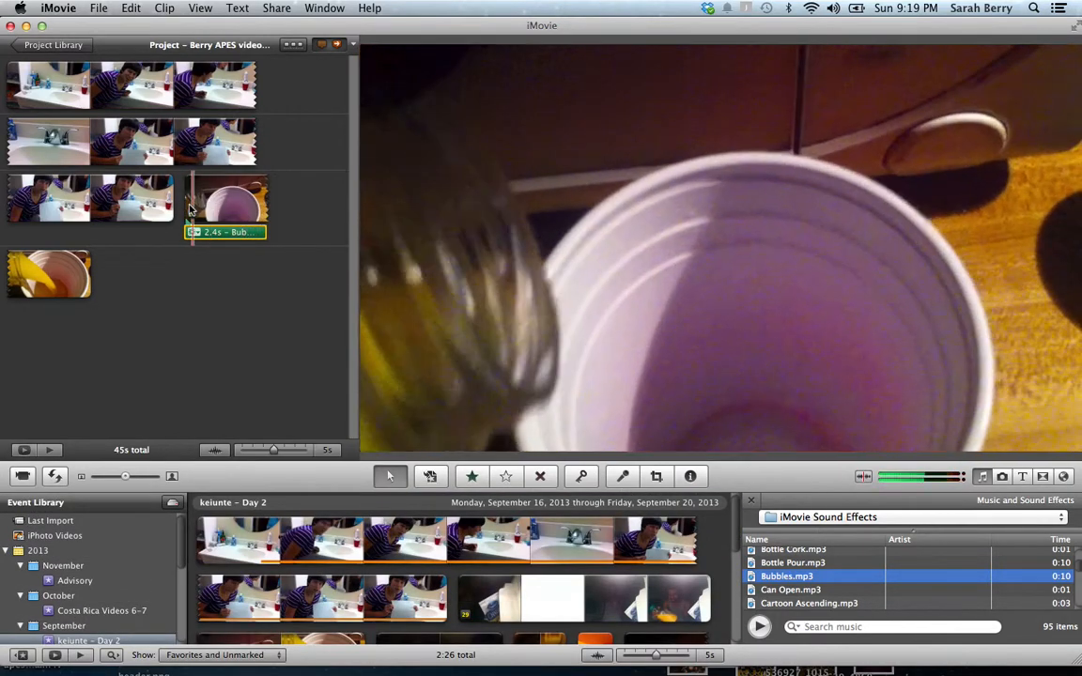
{"action": "key", "text": "space"}
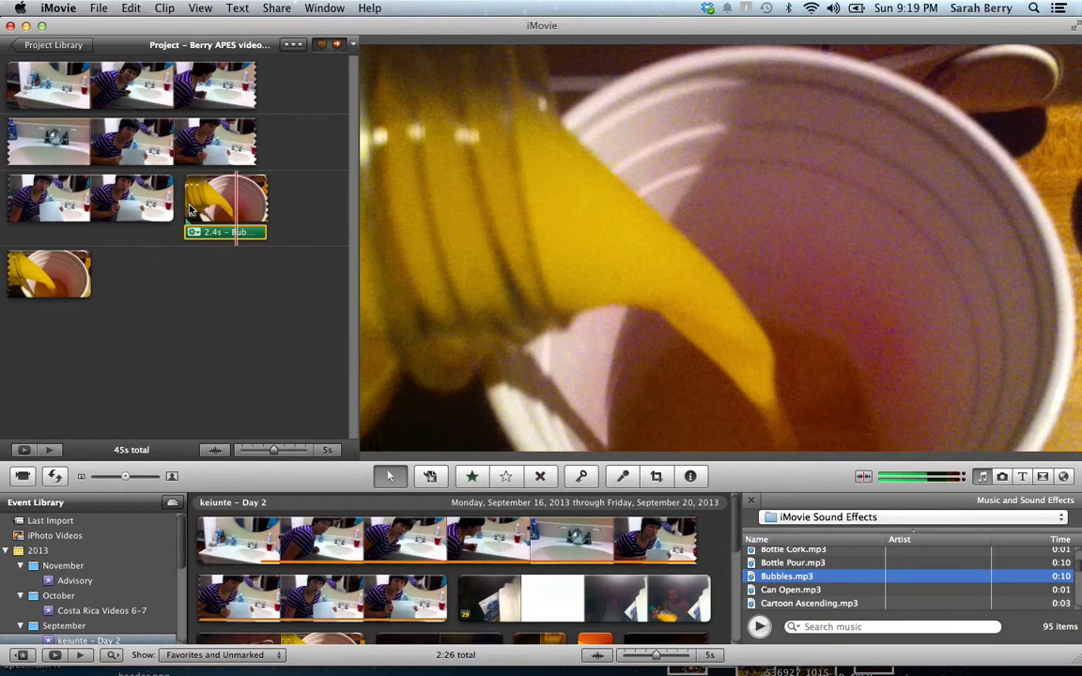
{"action": "left_click", "coordinate": [190, 209]}
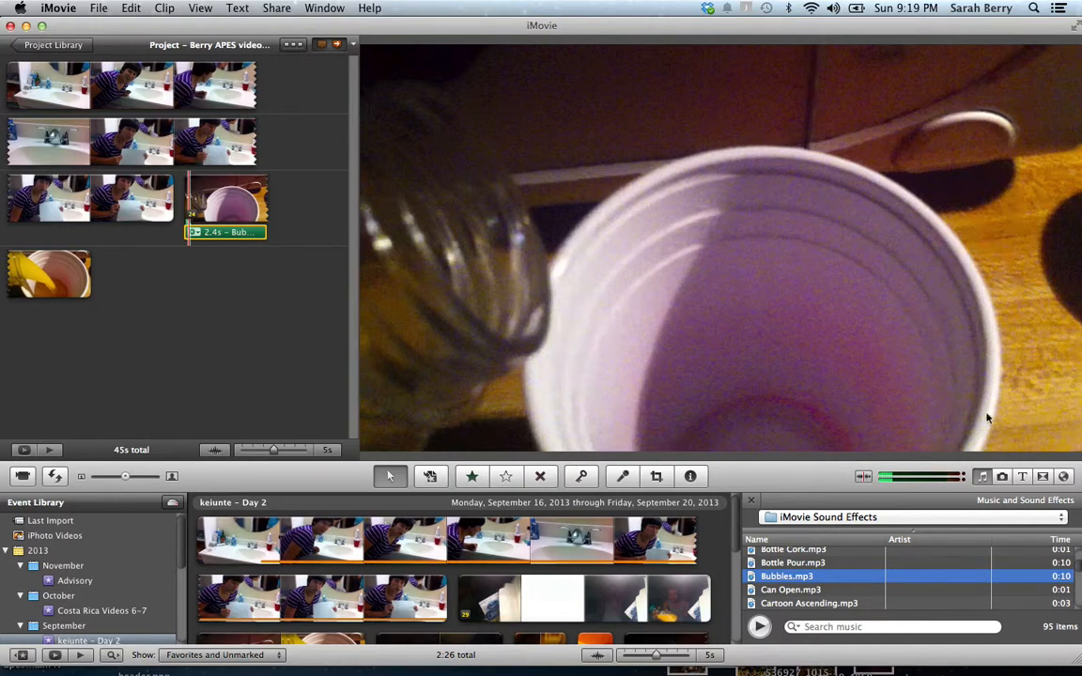
Drag the CDC photo from My Photo Stream into the project before the cup clip
{"action": "left_click", "coordinate": [1003, 477]}
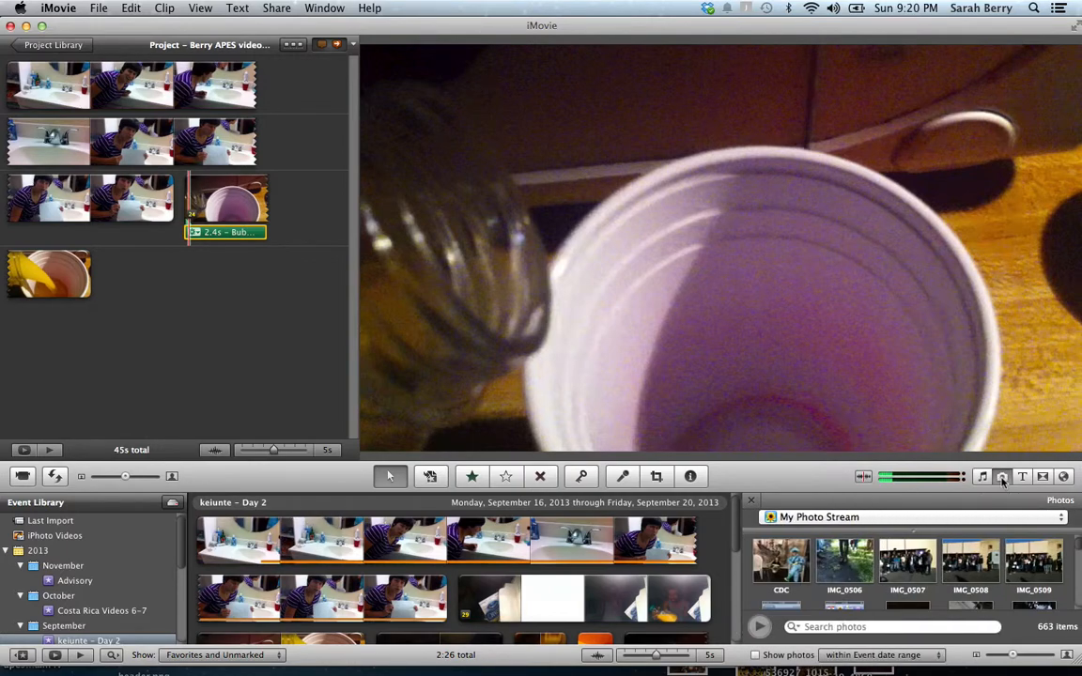
{"action": "scroll", "coordinate": [925, 554], "scroll_direction": "down", "scroll_amount": 10}
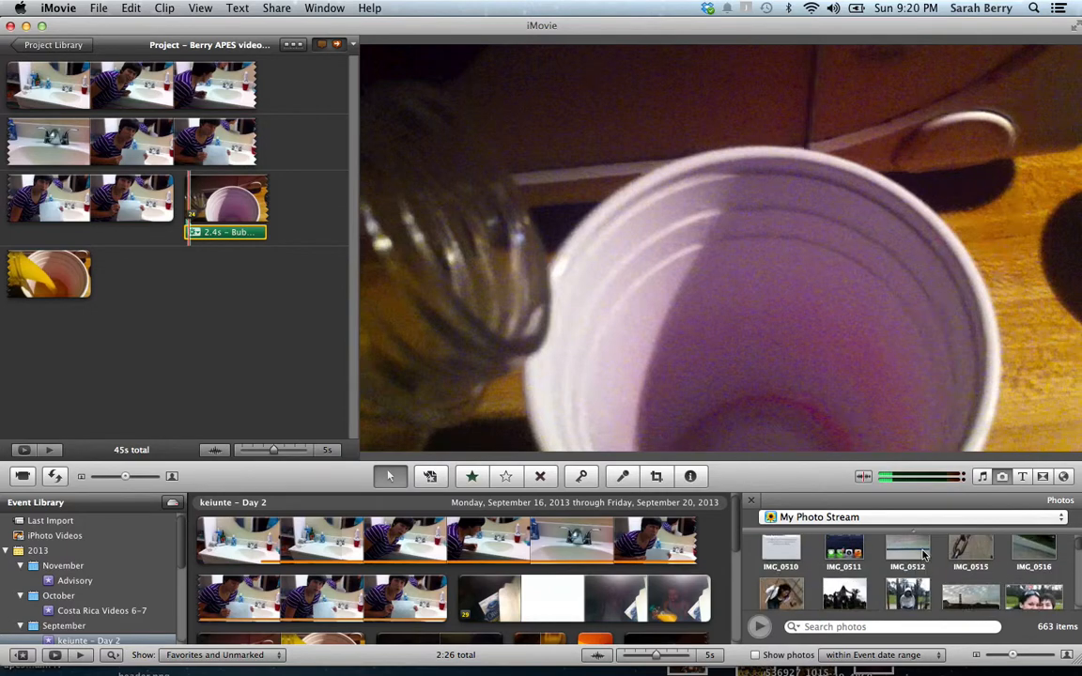
{"action": "scroll", "coordinate": [925, 555], "scroll_direction": "up", "scroll_amount": 10}
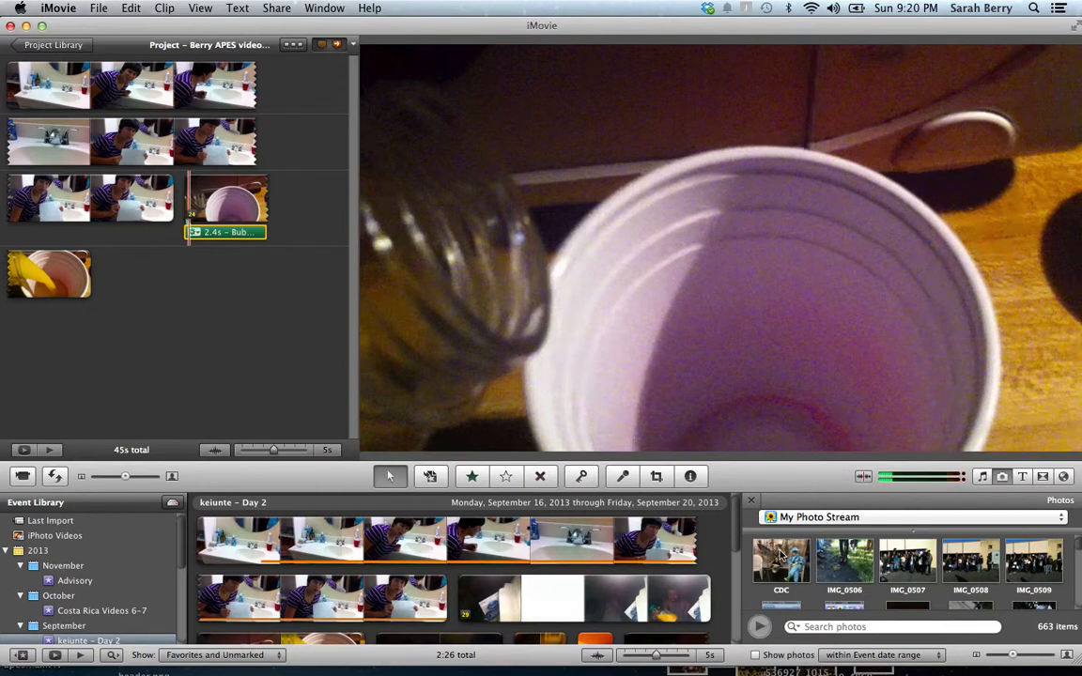
{"action": "left_click_drag", "start_coordinate": [780, 556], "coordinate": [188, 193]}
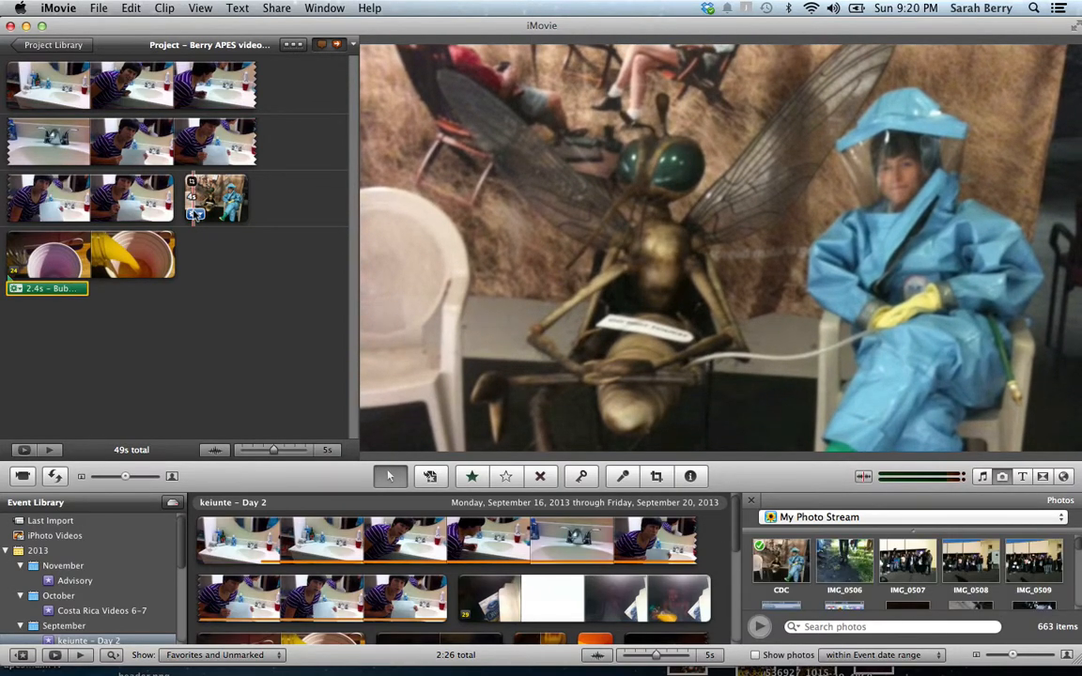
Preview the CDC photo clip, then delete it so the project returns to 45s
{"action": "left_click", "coordinate": [194, 214]}
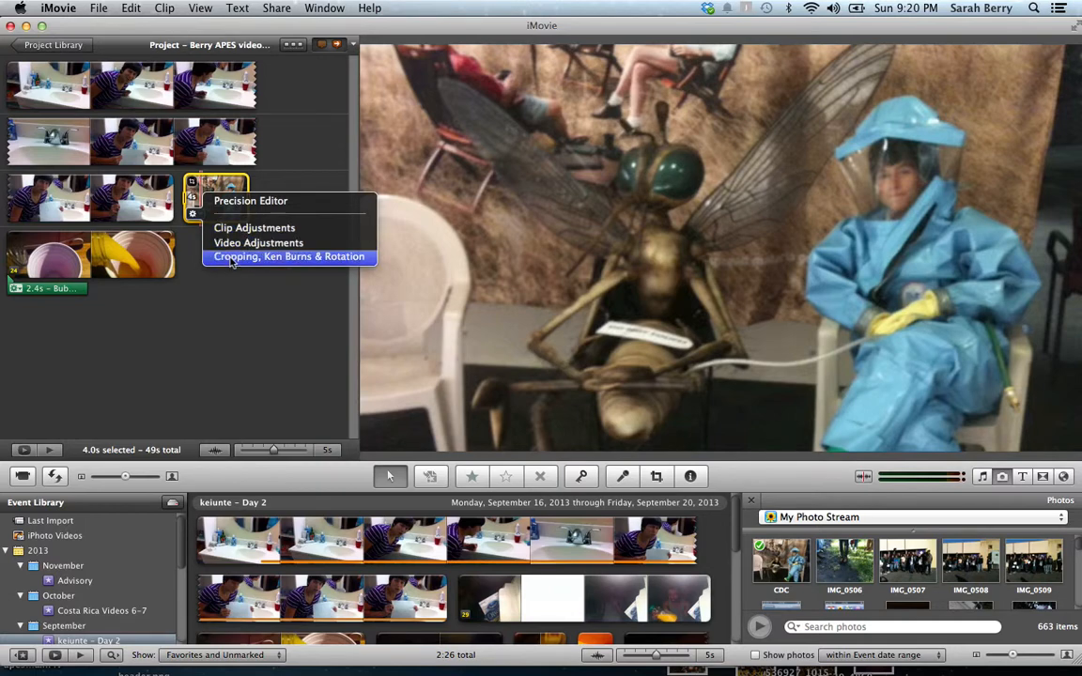
{"action": "left_click", "coordinate": [190, 283]}
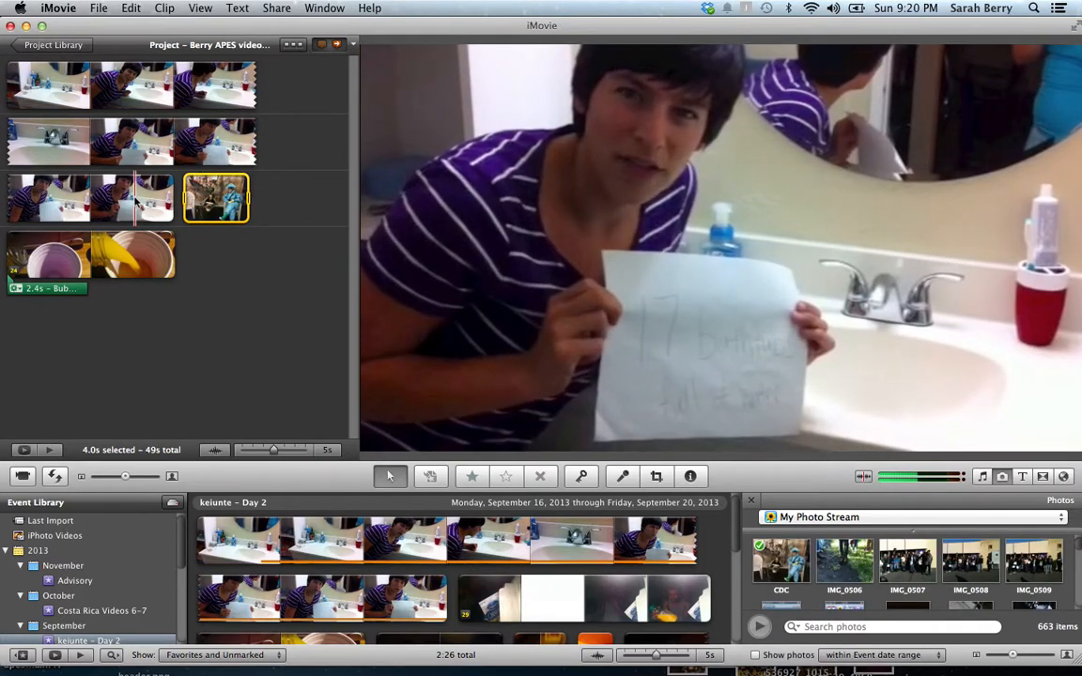
{"action": "key", "text": "space"}
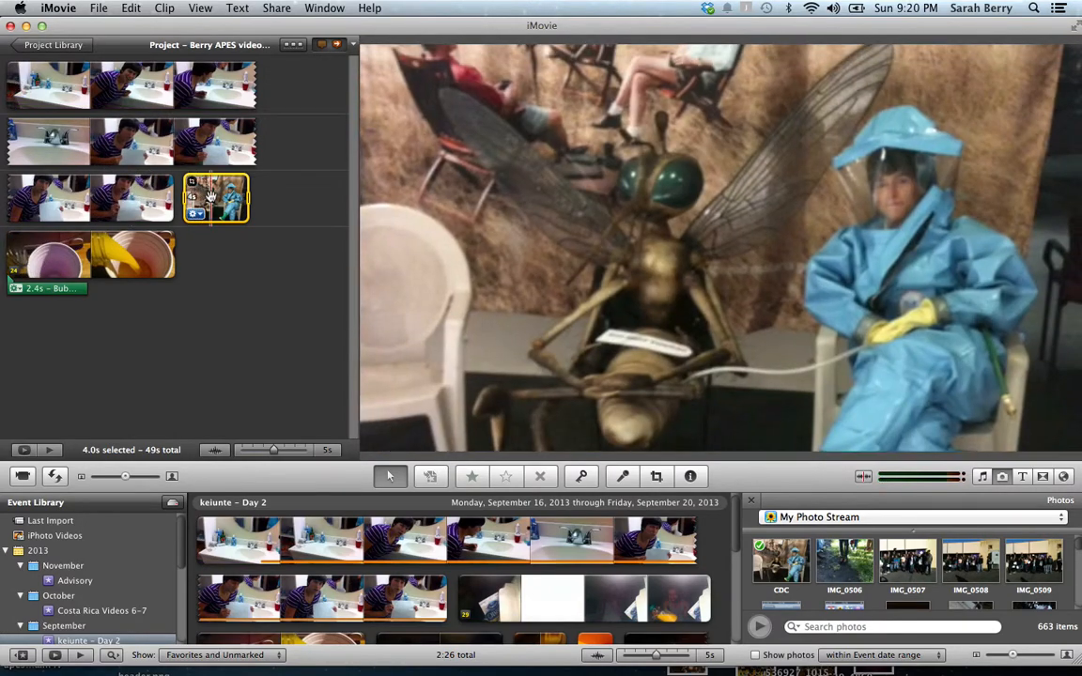
{"action": "key", "text": "Delete"}
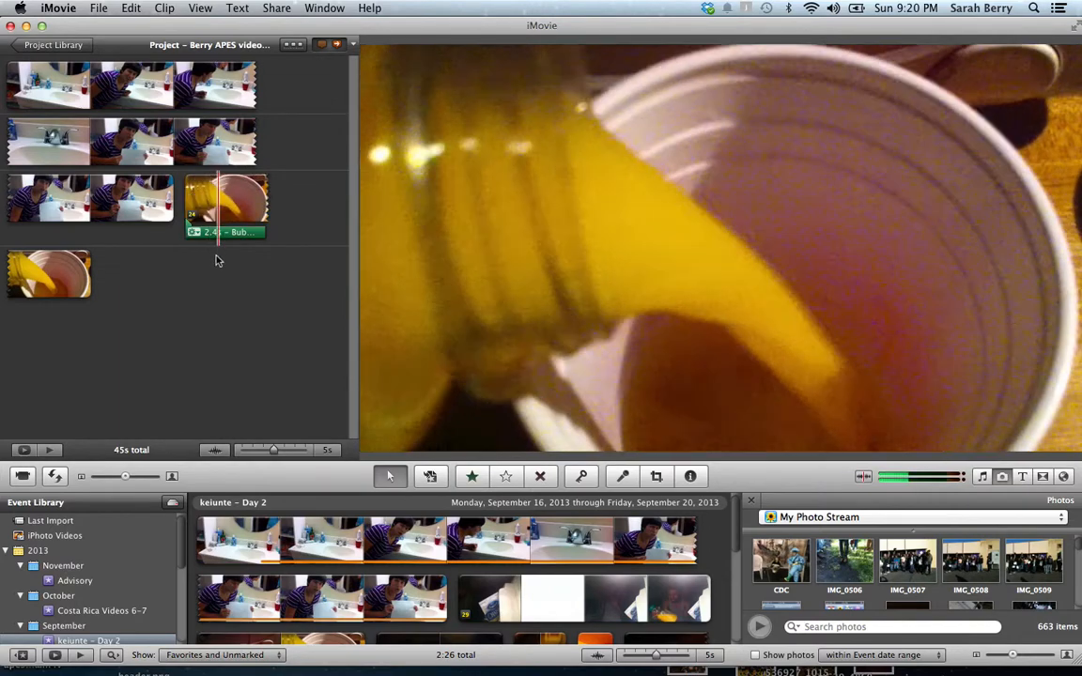
Place a Lower title over the opening bathroom clips
{"action": "left_click", "coordinate": [1028, 477]}
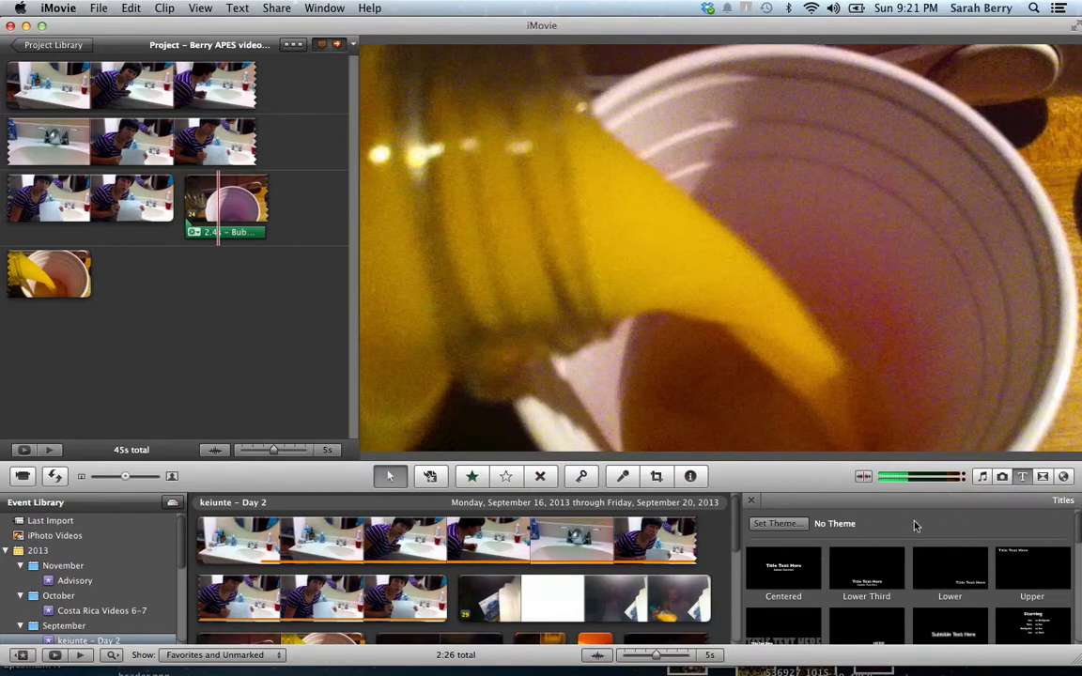
{"action": "scroll", "coordinate": [916, 526], "scroll_direction": "down", "scroll_amount": 2}
{"action": "scroll", "coordinate": [916, 526], "scroll_direction": "up", "scroll_amount": 2}
{"action": "scroll", "coordinate": [947, 576], "scroll_direction": "down", "scroll_amount": 5}
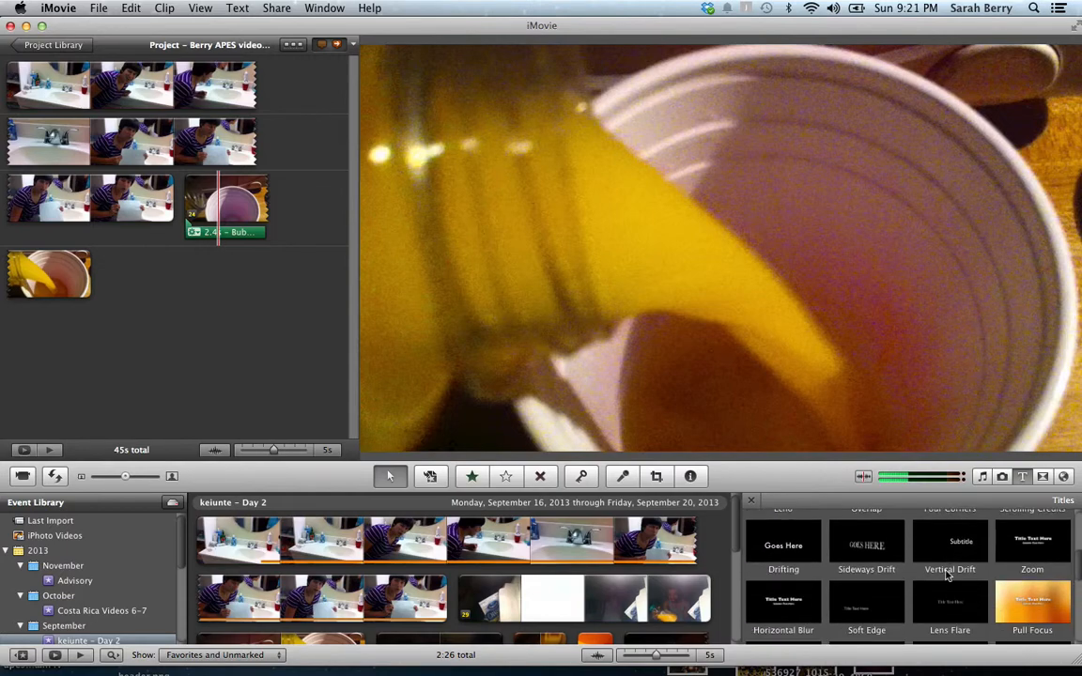
{"action": "scroll", "coordinate": [949, 576], "scroll_direction": "up", "scroll_amount": 7}
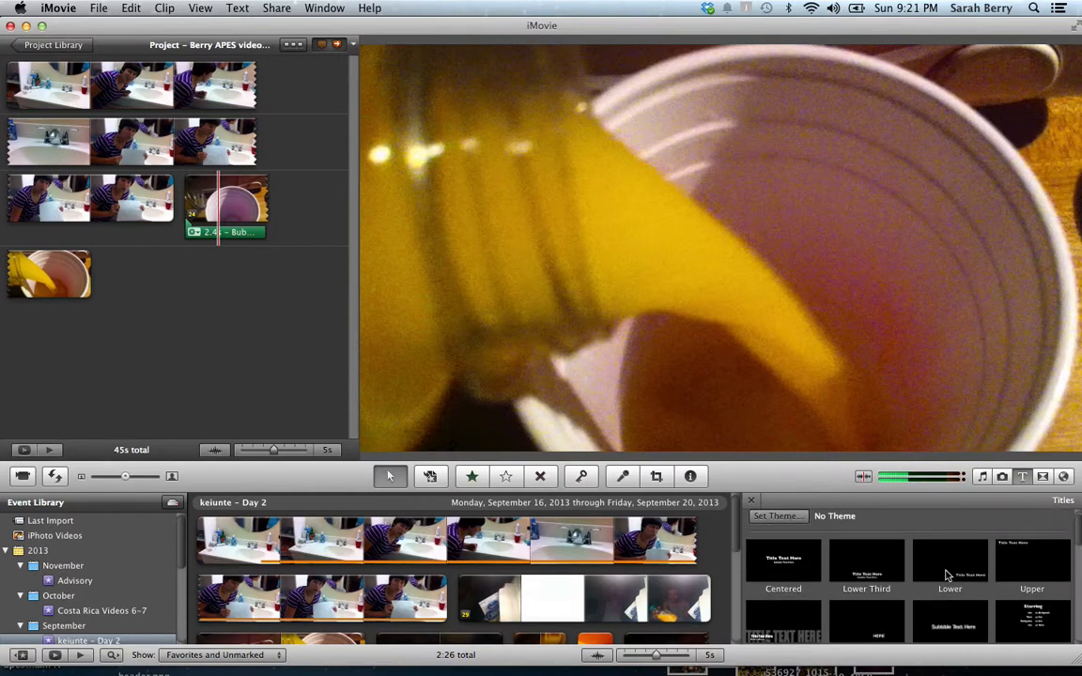
{"action": "left_click_drag", "start_coordinate": [951, 562], "coordinate": [108, 151]}
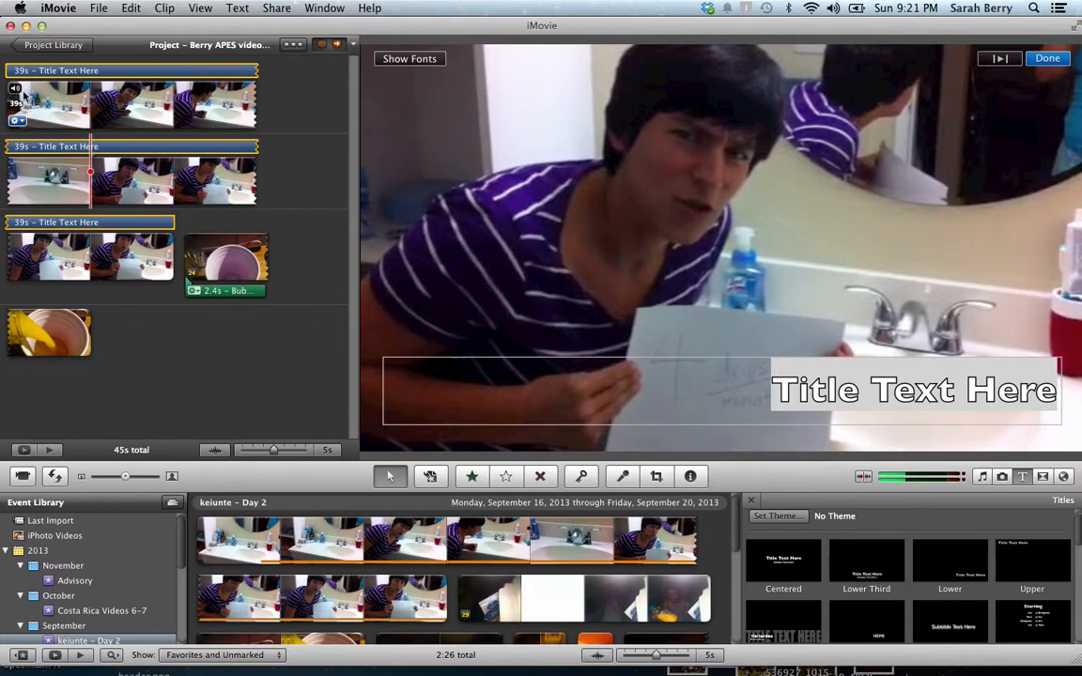
Replace the title's placeholder text with '4 drops per minute'
{"action": "left_click", "coordinate": [899, 393]}
{"action": "key", "text": "BackSpace"}
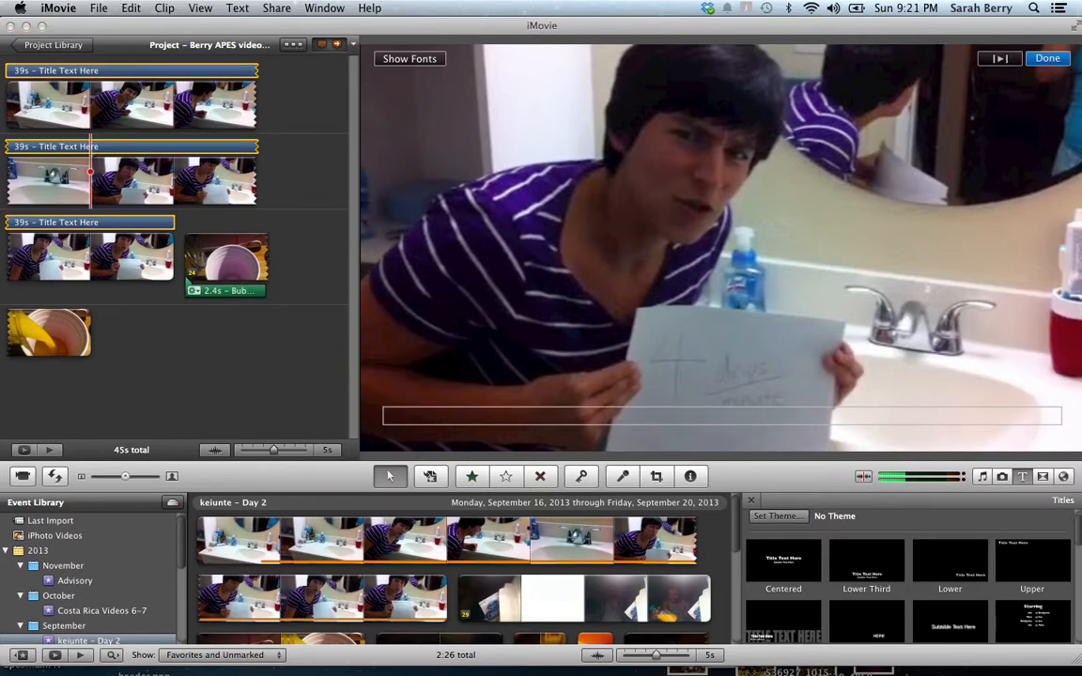
{"action": "type", "text": "4 drops"}
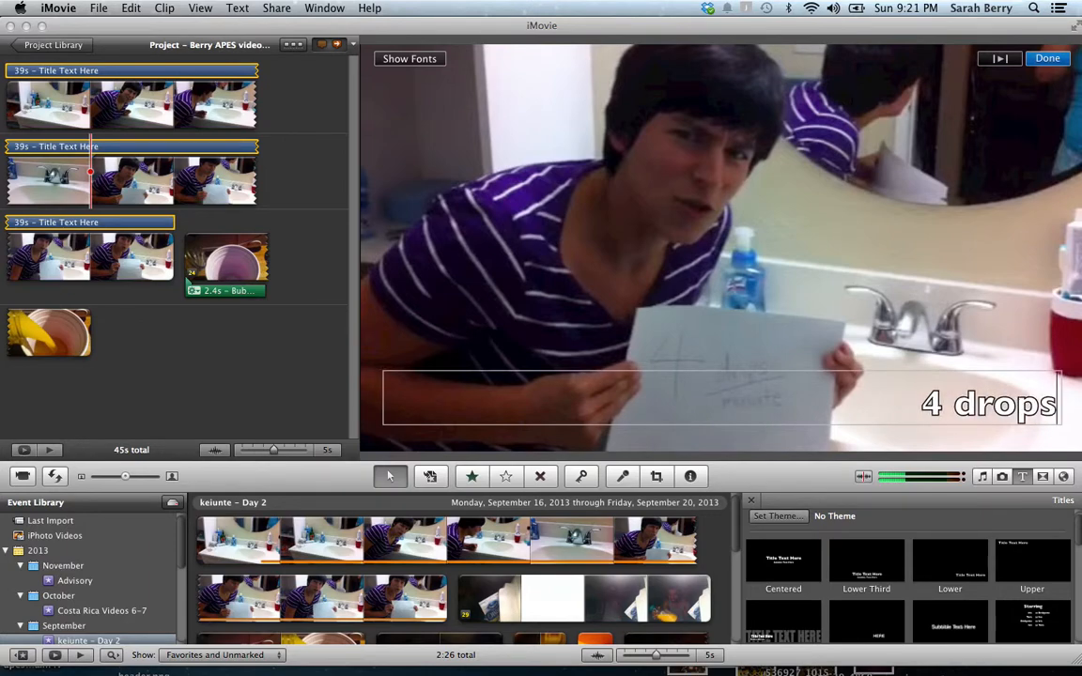
{"action": "type", "text": " per minute"}
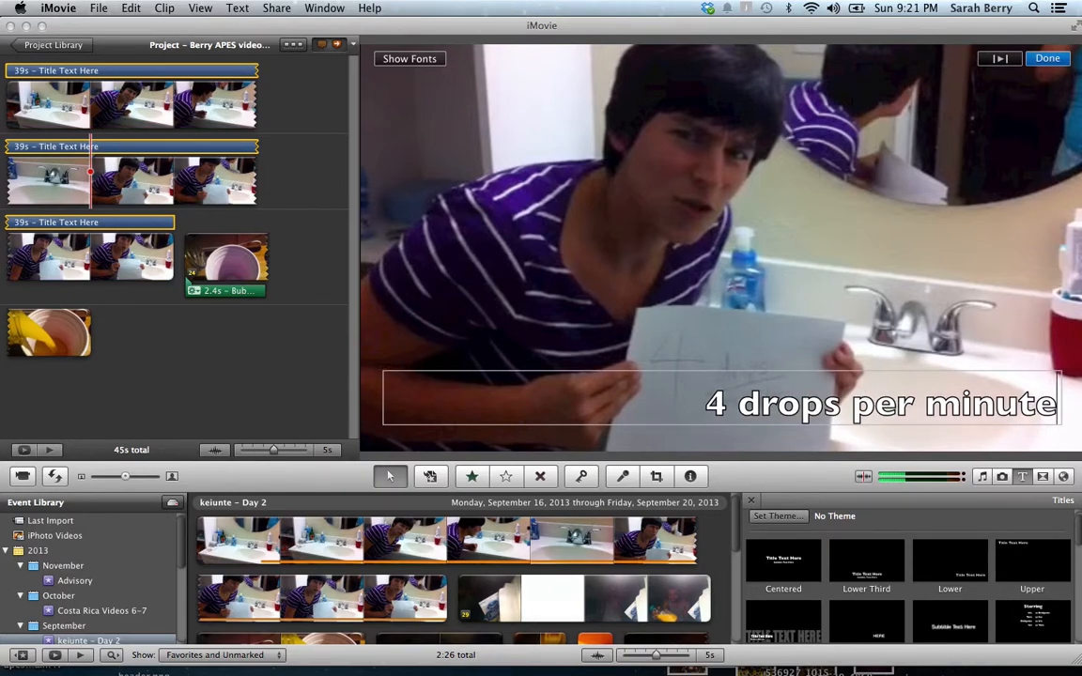
{"action": "left_click", "coordinate": [623, 167]}
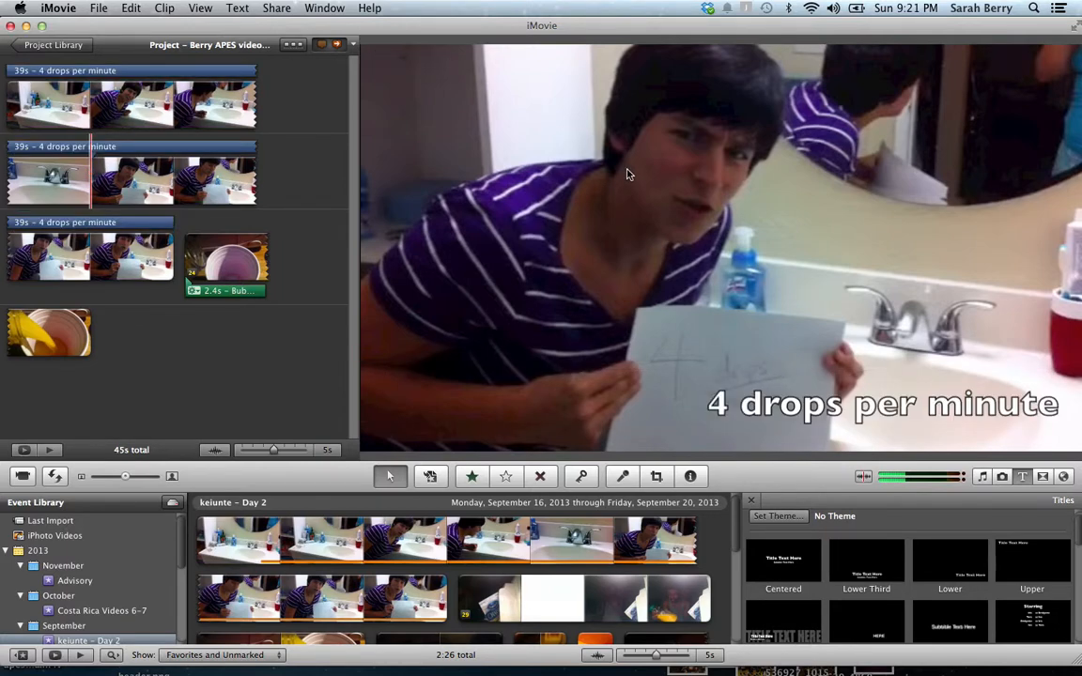
{"action": "left_click", "coordinate": [891, 423]}
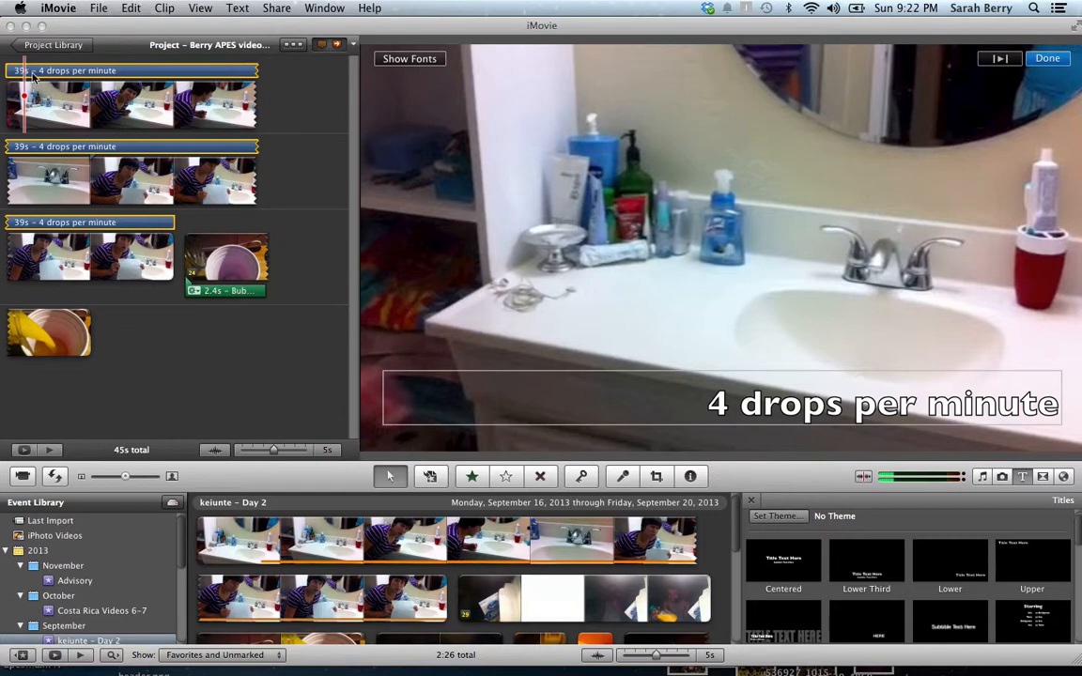
Change the '4 drops per minute' title's duration from 39.7s to 5 seconds
{"action": "left_click_drag", "start_coordinate": [35, 69], "coordinate": [129, 138]}
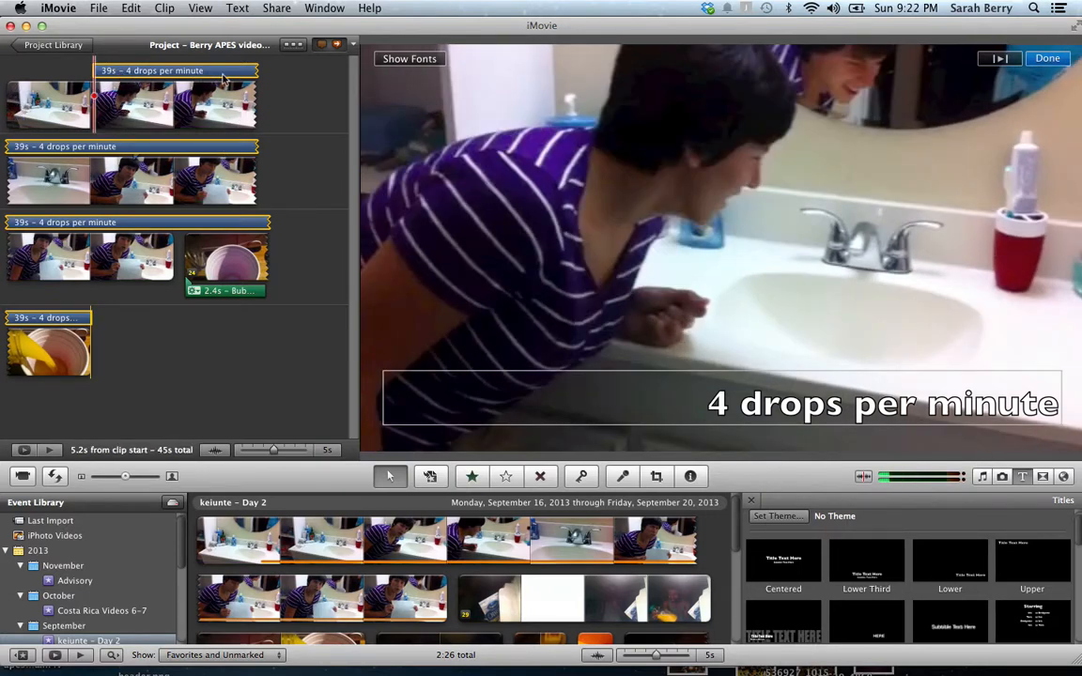
{"action": "double_click", "coordinate": [114, 72]}
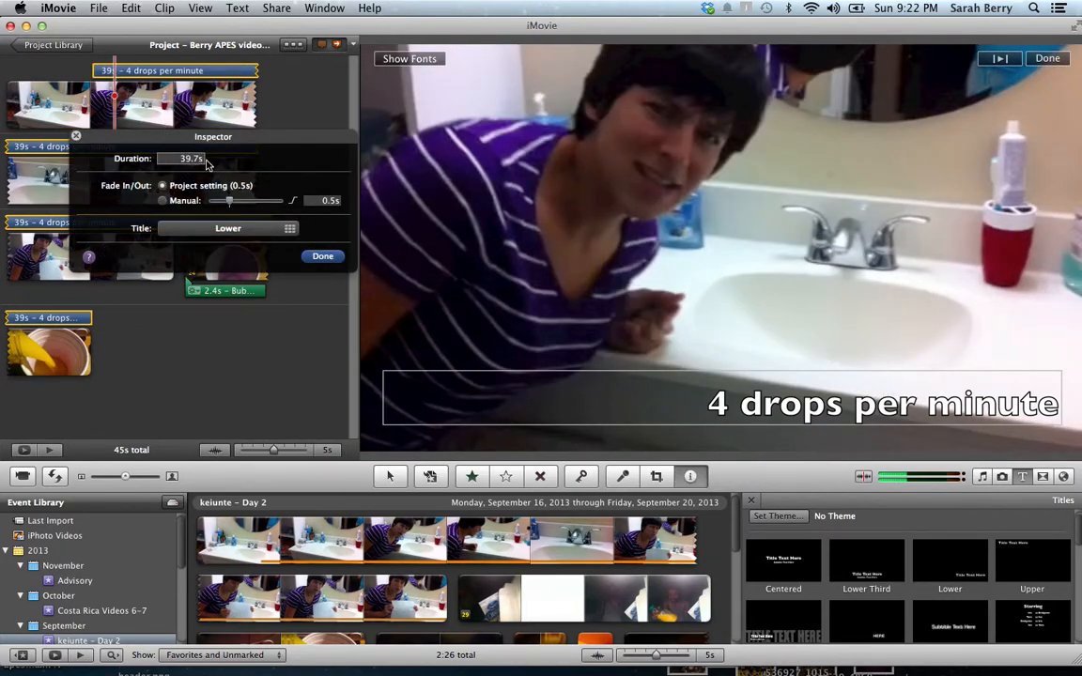
{"action": "double_click", "coordinate": [193, 160]}
{"action": "type", "text": "5.0s"}
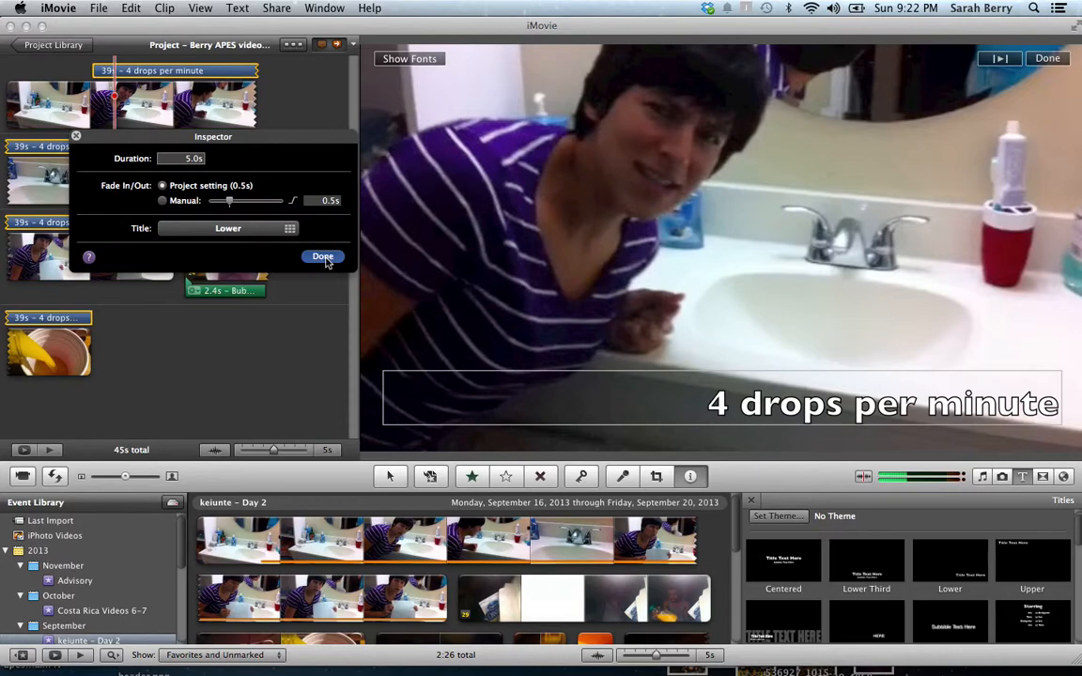
{"action": "left_click", "coordinate": [323, 258]}
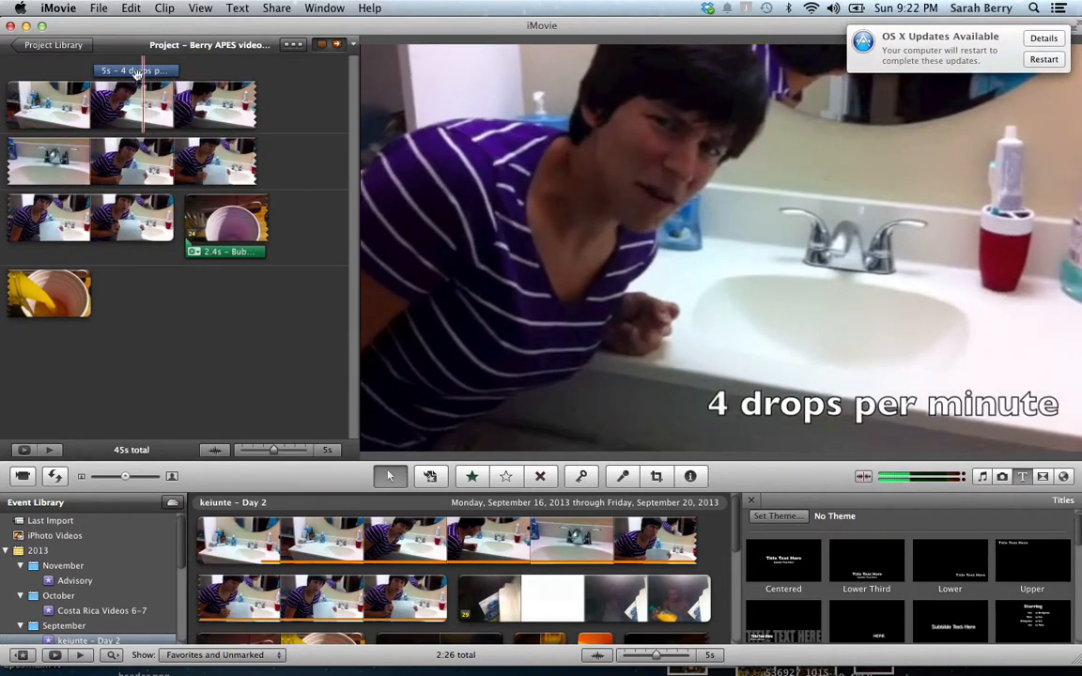
Move the caption to the start of the second clip row, preview it, and drop in another Lower title
{"action": "left_click_drag", "start_coordinate": [133, 72], "coordinate": [107, 174]}
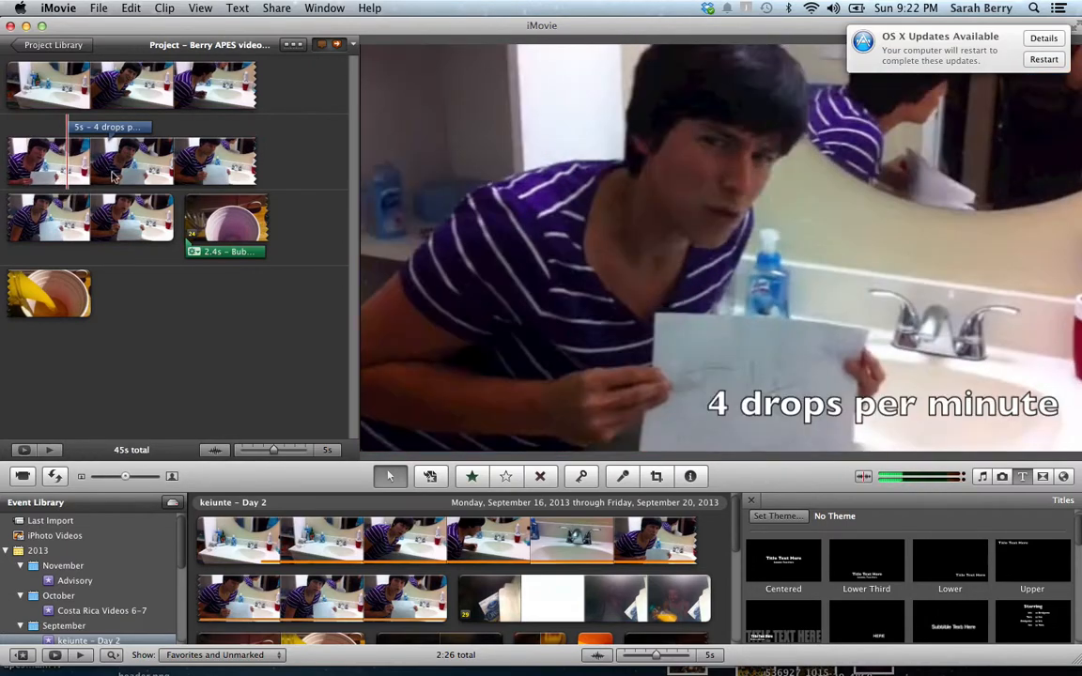
{"action": "key", "text": "space"}
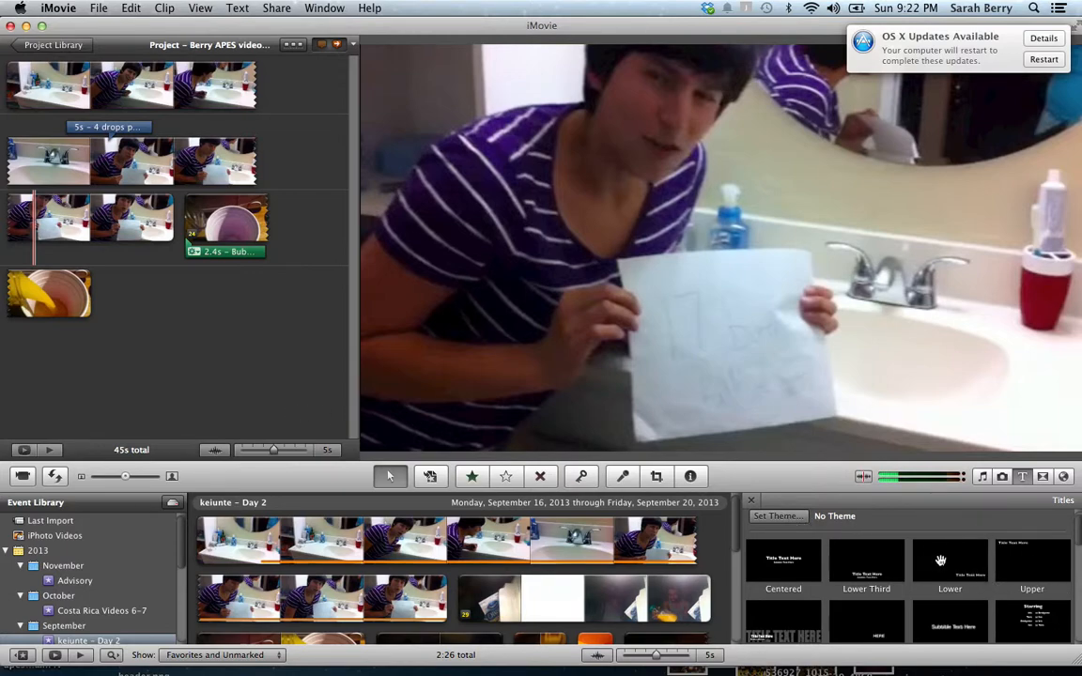
{"action": "left_click_drag", "start_coordinate": [947, 561], "coordinate": [177, 207]}
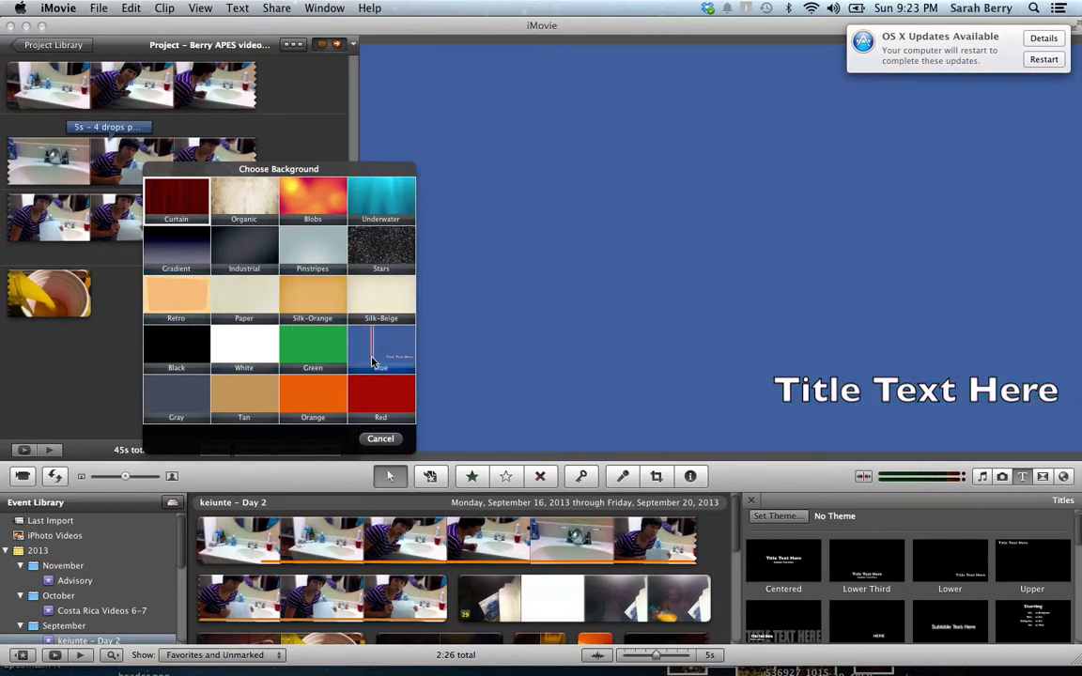
Give the new title a Blue background and the text 'Thanks to my mom for supporting me in this video'
{"action": "left_click", "coordinate": [374, 359]}
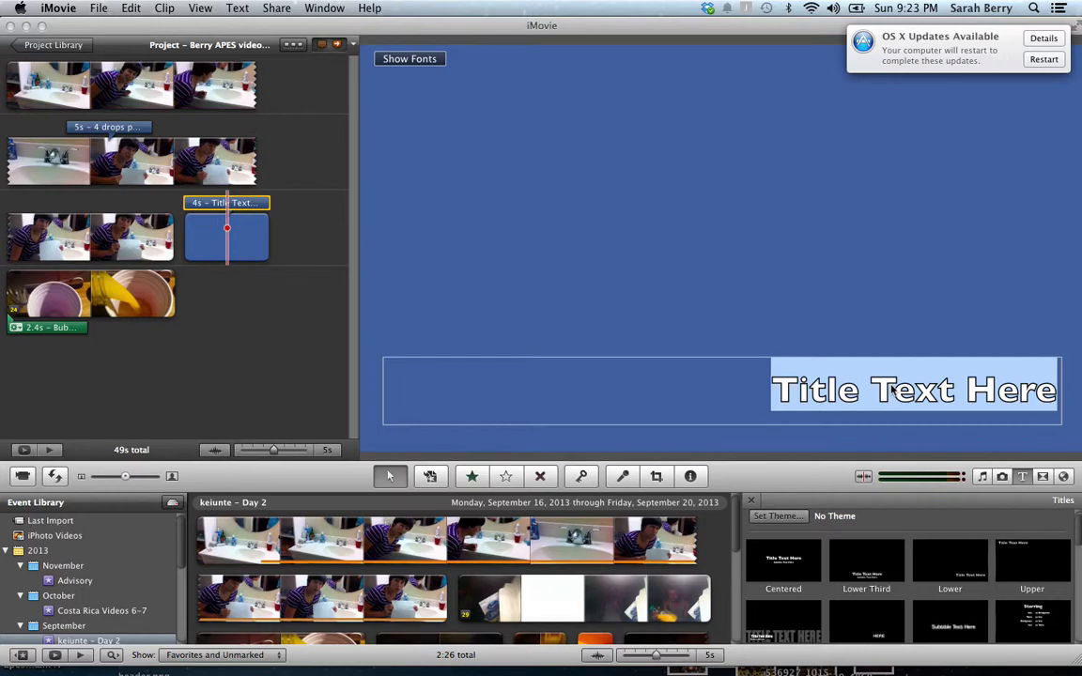
{"action": "type", "text": "Thank"}
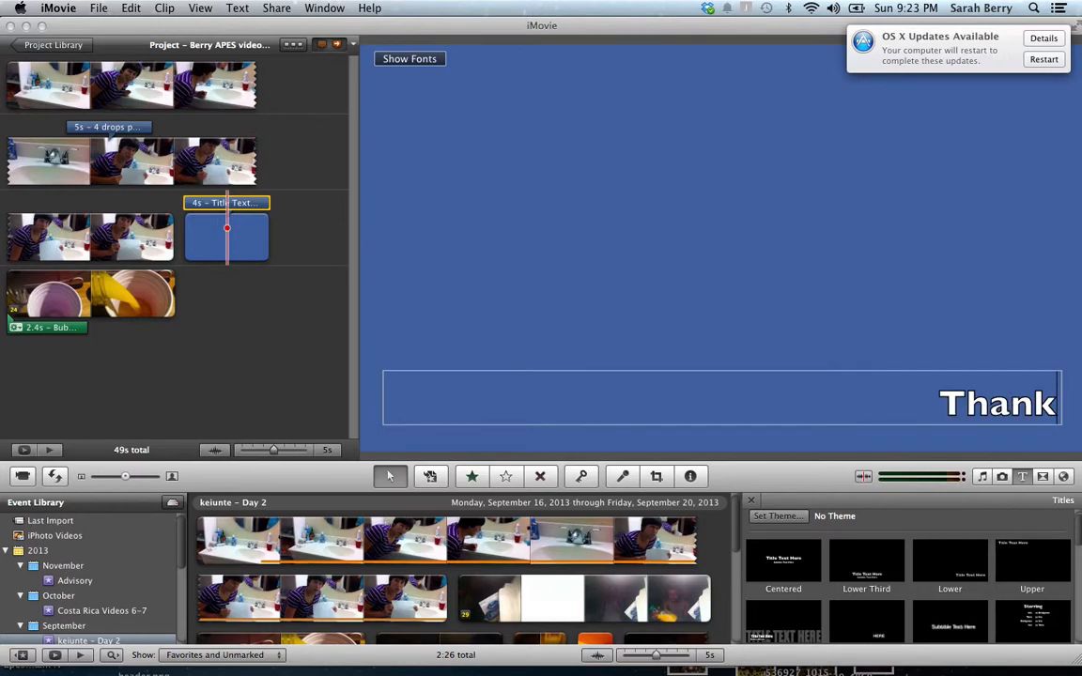
{"action": "type", "text": "s to"}
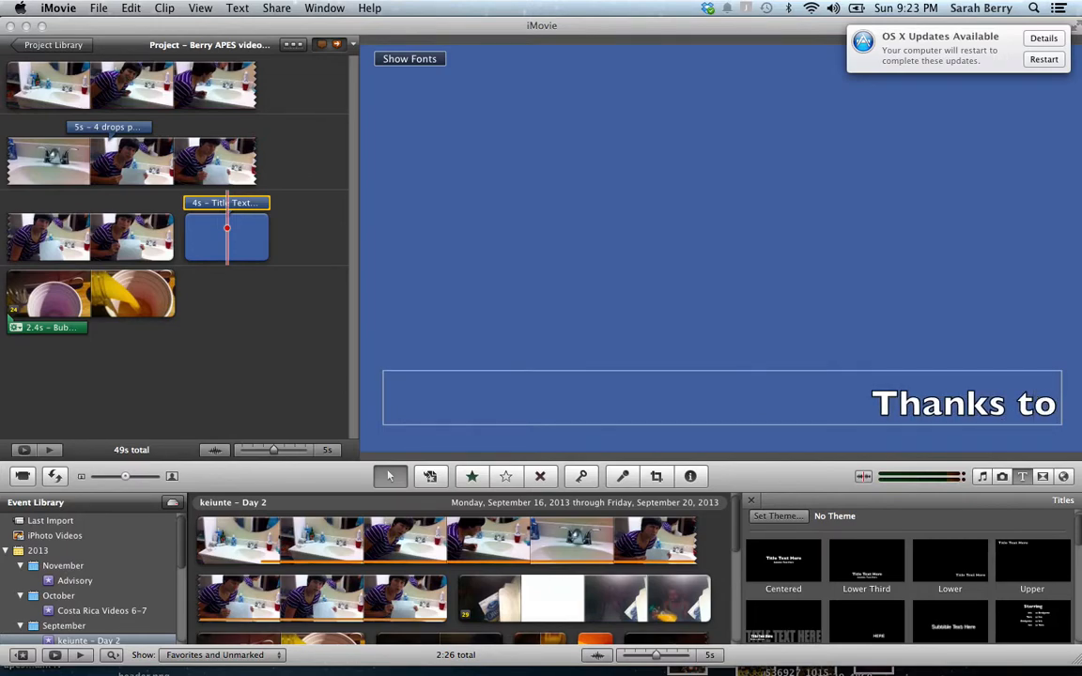
{"action": "type", "text": " my mom for supporting"}
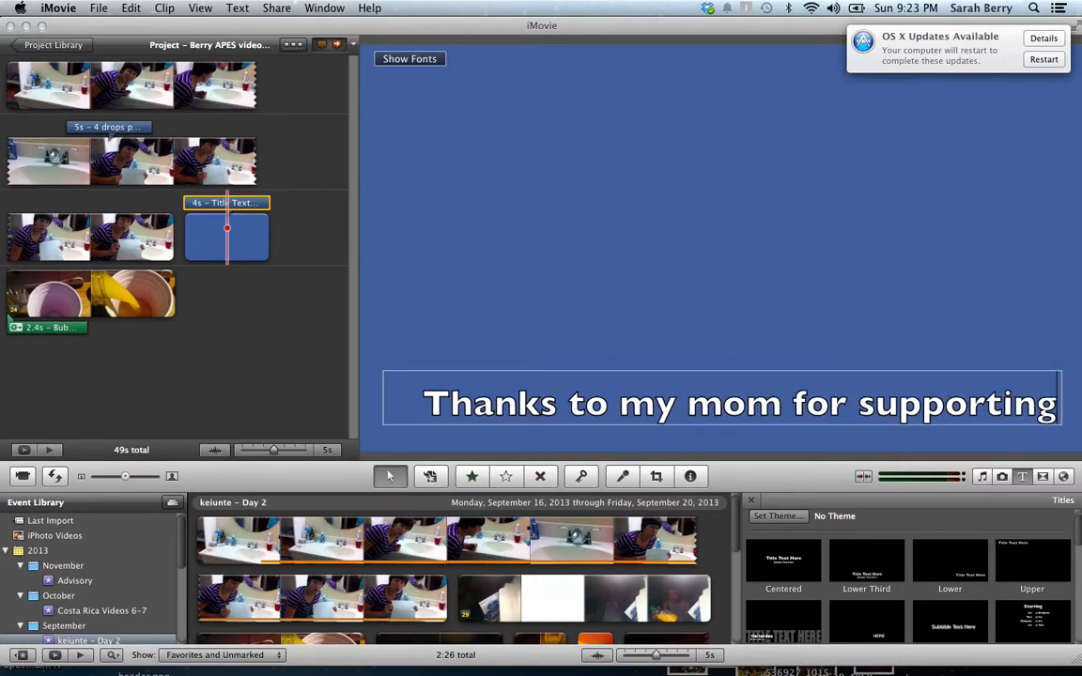
{"action": "type", "text": " me in this video"}
{"action": "left_click", "coordinate": [762, 205]}
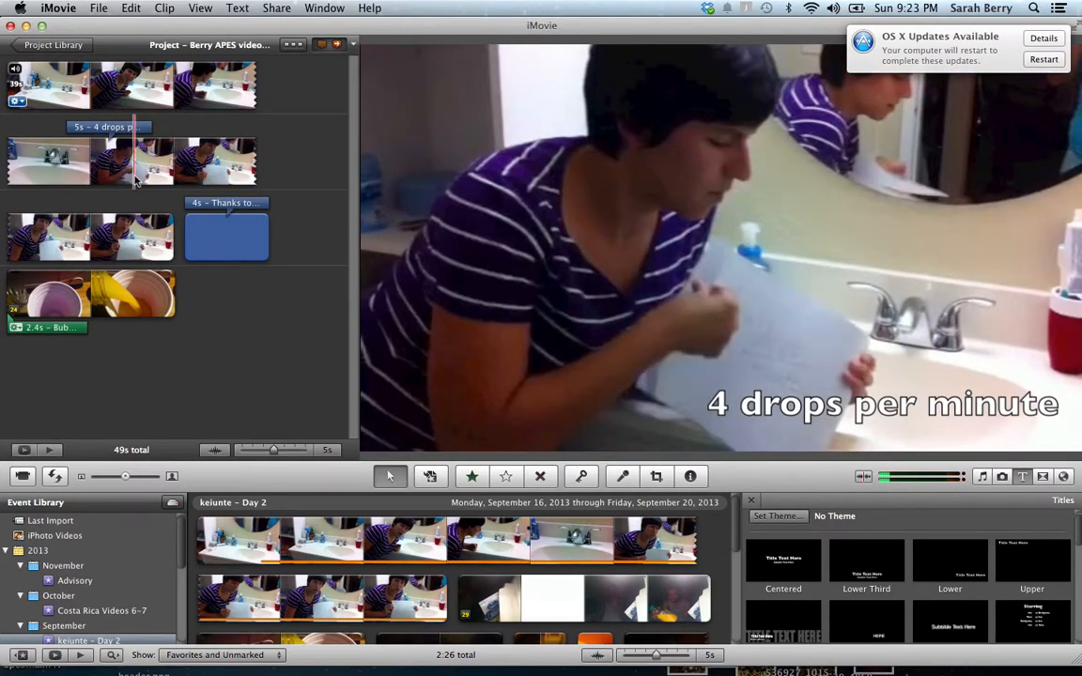
{"action": "key", "text": "space"}
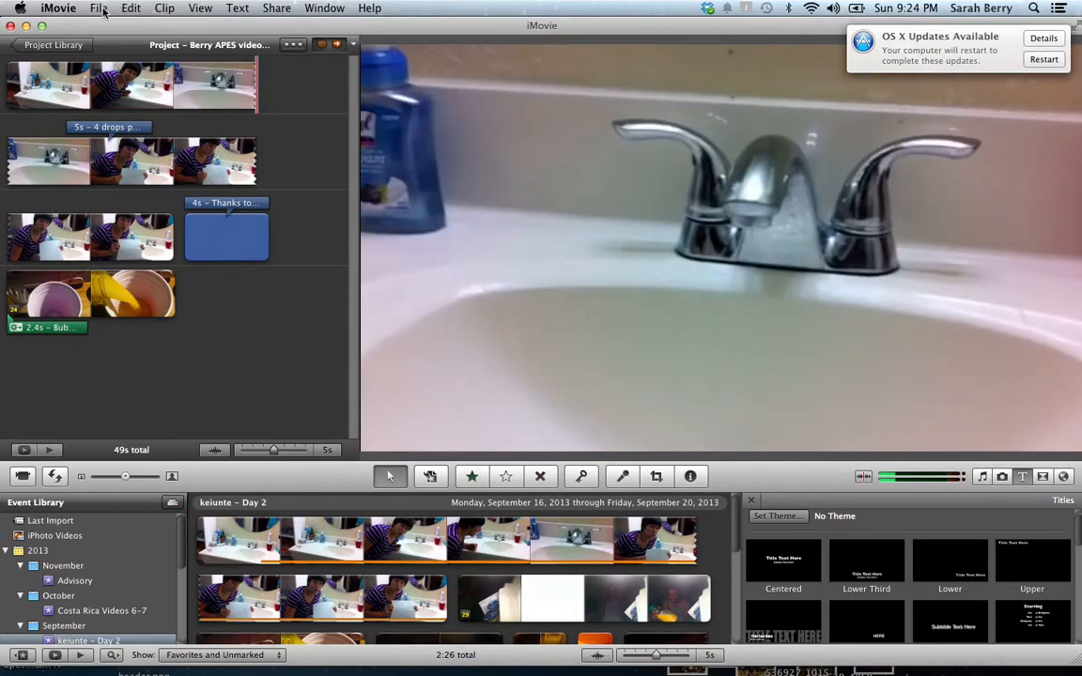
{"action": "left_click", "coordinate": [277, 10]}
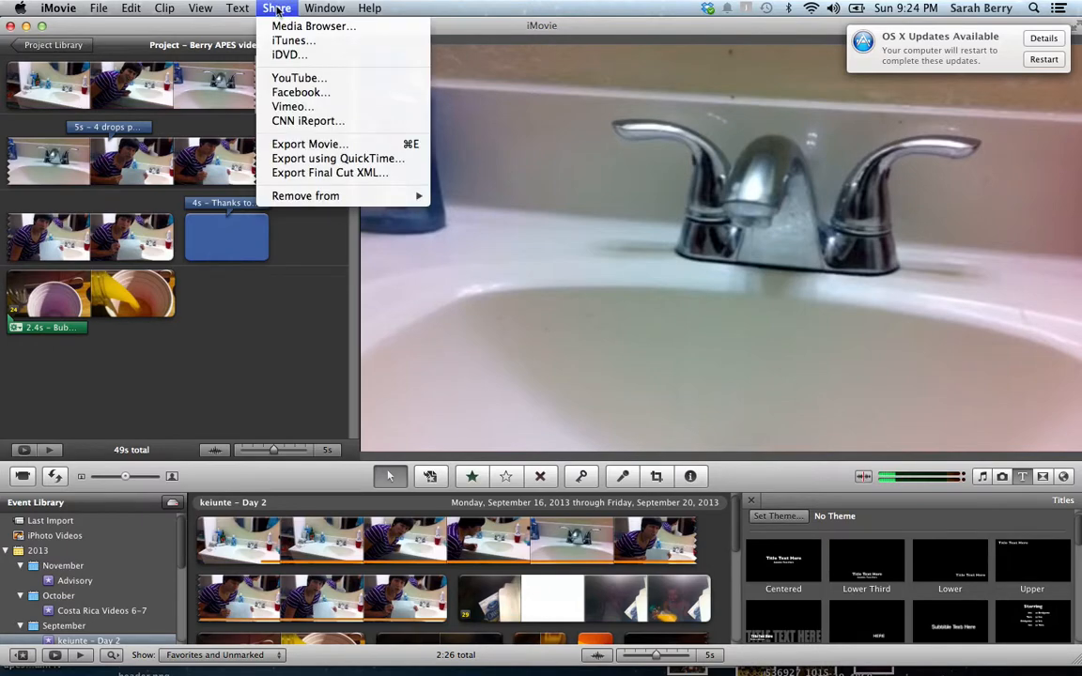
{"action": "left_click", "coordinate": [303, 146]}
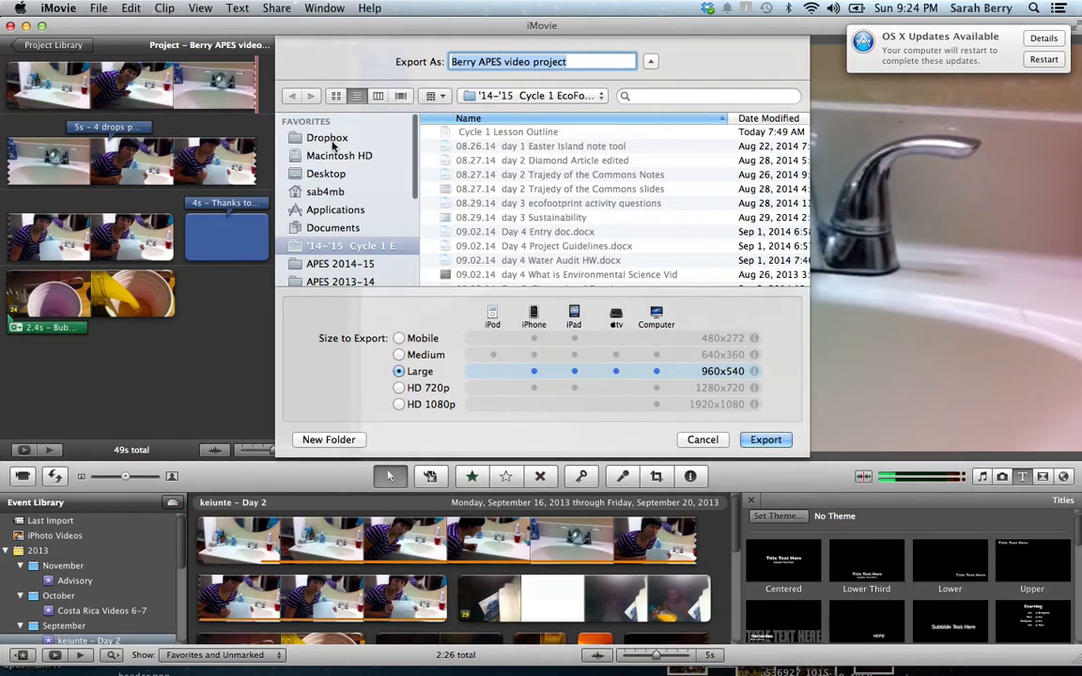
{"action": "scroll", "coordinate": [332, 144], "scroll_direction": "down", "scroll_amount": 5}
{"action": "scroll", "coordinate": [333, 144], "scroll_direction": "up", "scroll_amount": 3}
{"action": "scroll", "coordinate": [333, 144], "scroll_direction": "down", "scroll_amount": 6}
{"action": "scroll", "coordinate": [333, 146], "scroll_direction": "down", "scroll_amount": 3}
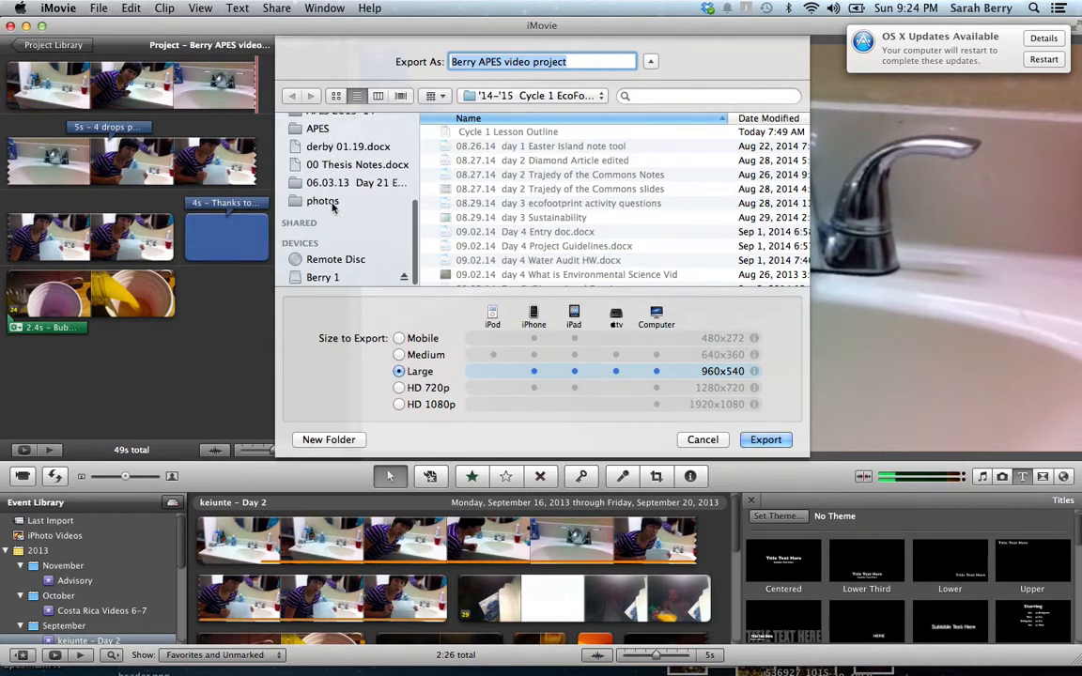
{"action": "left_click", "coordinate": [322, 279]}
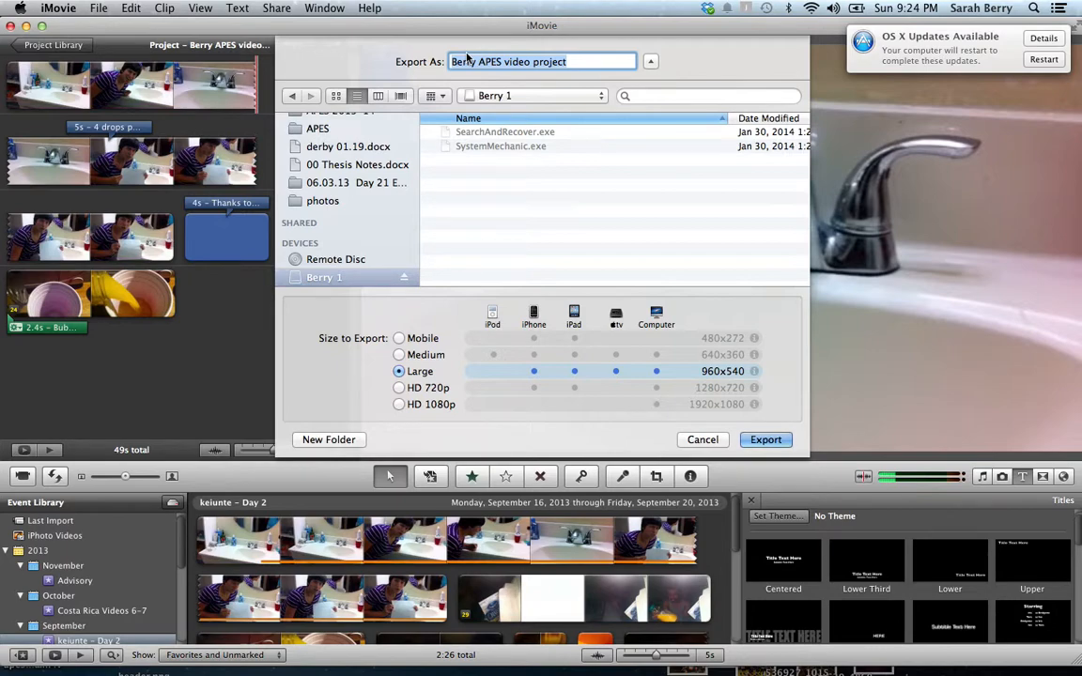
{"action": "left_click", "coordinate": [599, 63]}
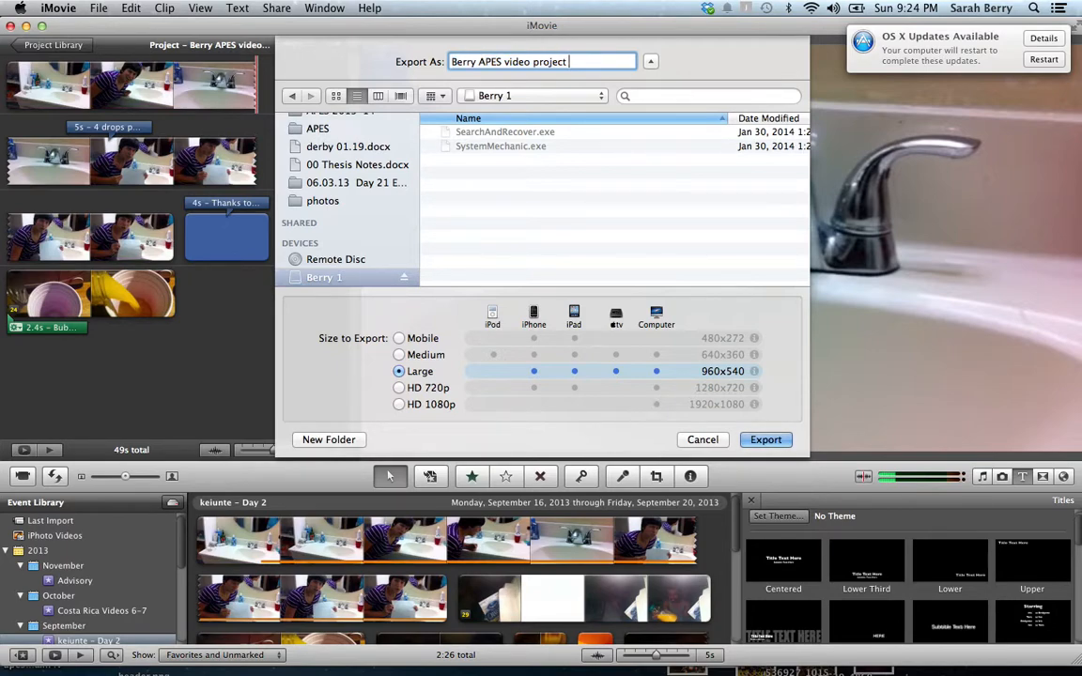
{"action": "type", "text": "pd 4"}
{"action": "left_click", "coordinate": [703, 440]}
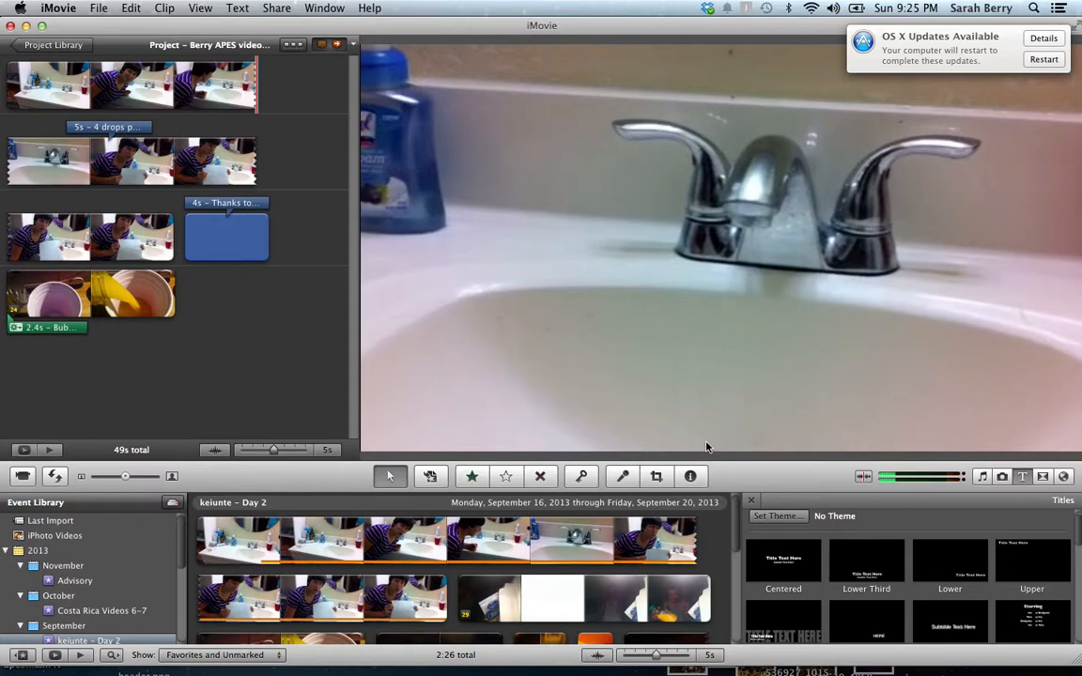
Start a YouTube share and add a YouTube account with its e-mail and password
{"action": "left_click", "coordinate": [277, 8]}
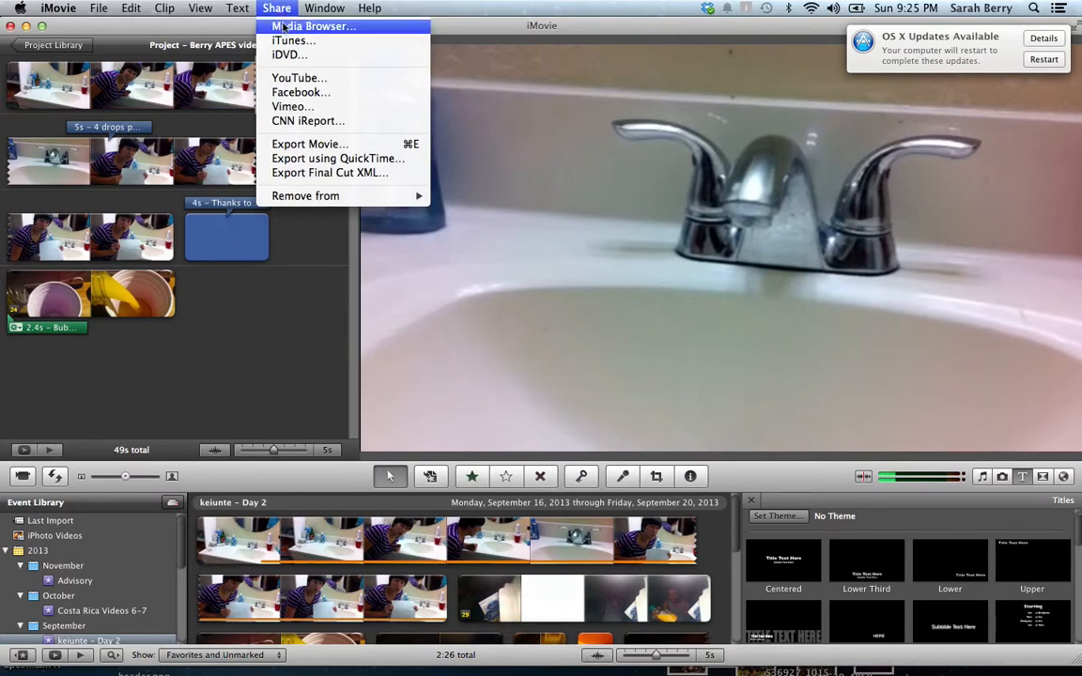
{"action": "left_click", "coordinate": [306, 84]}
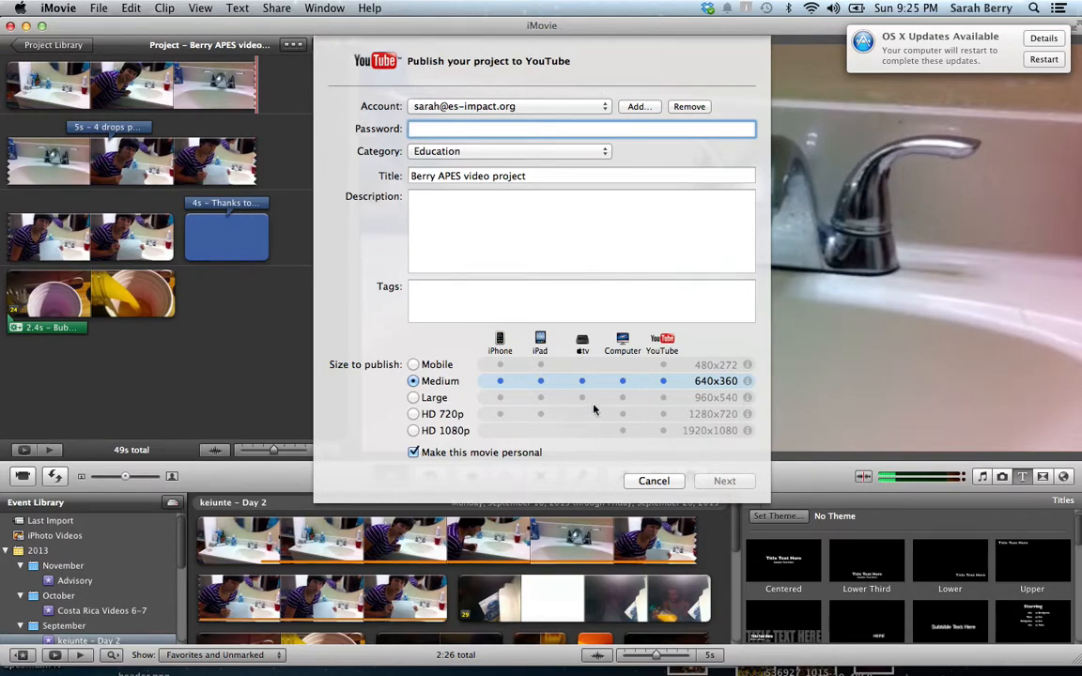
{"action": "left_click", "coordinate": [637, 108]}
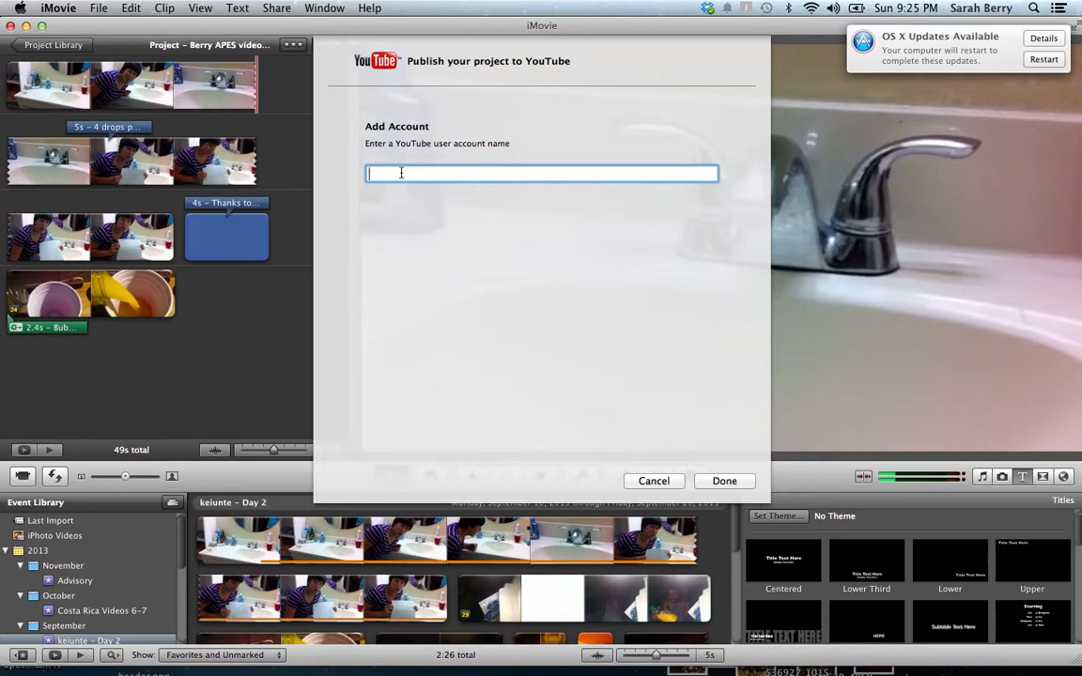
{"action": "left_click", "coordinate": [722, 481]}
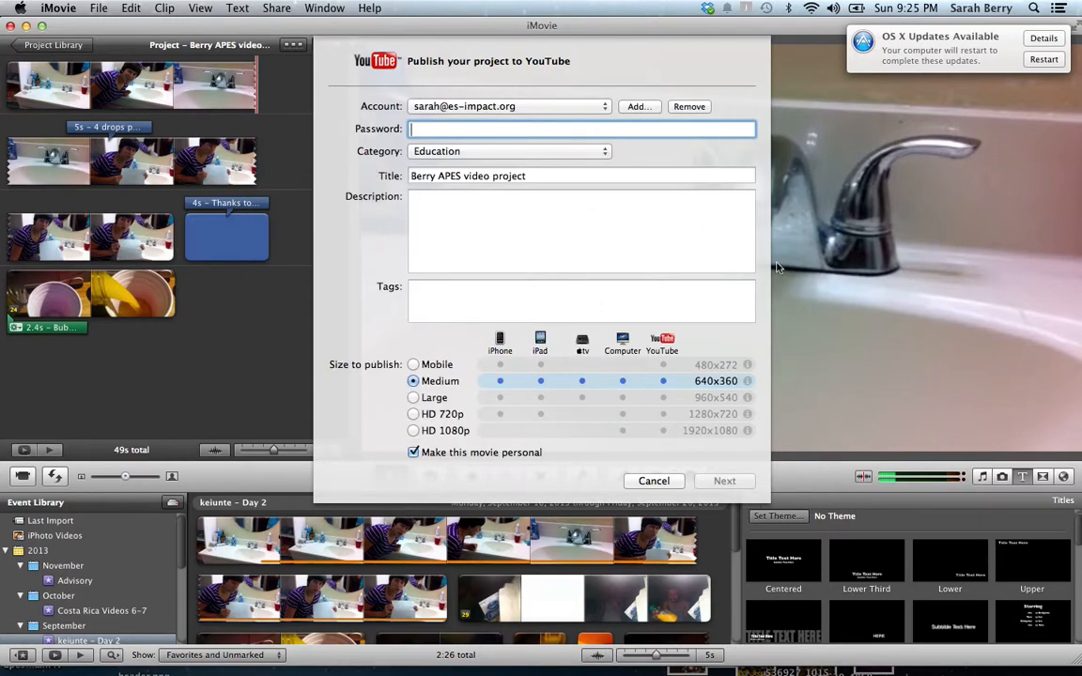
{"action": "type", "text": "********"}
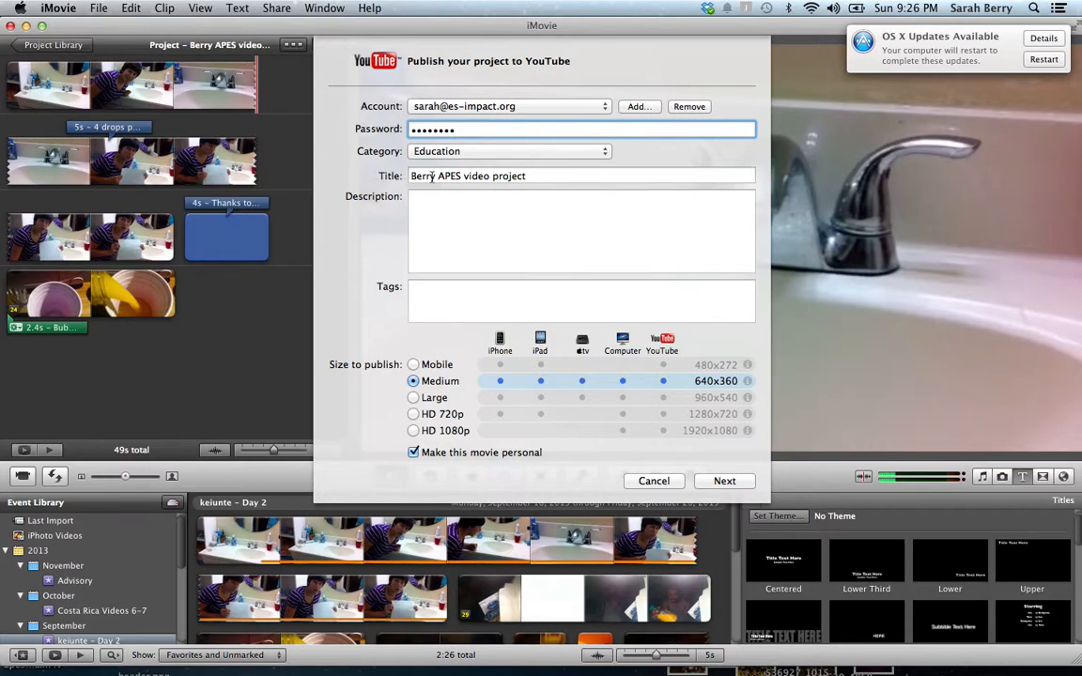
Append 'Pd 4' to the video title, untick Make this movie personal, then cancel without uploading
{"action": "left_click", "coordinate": [559, 177]}
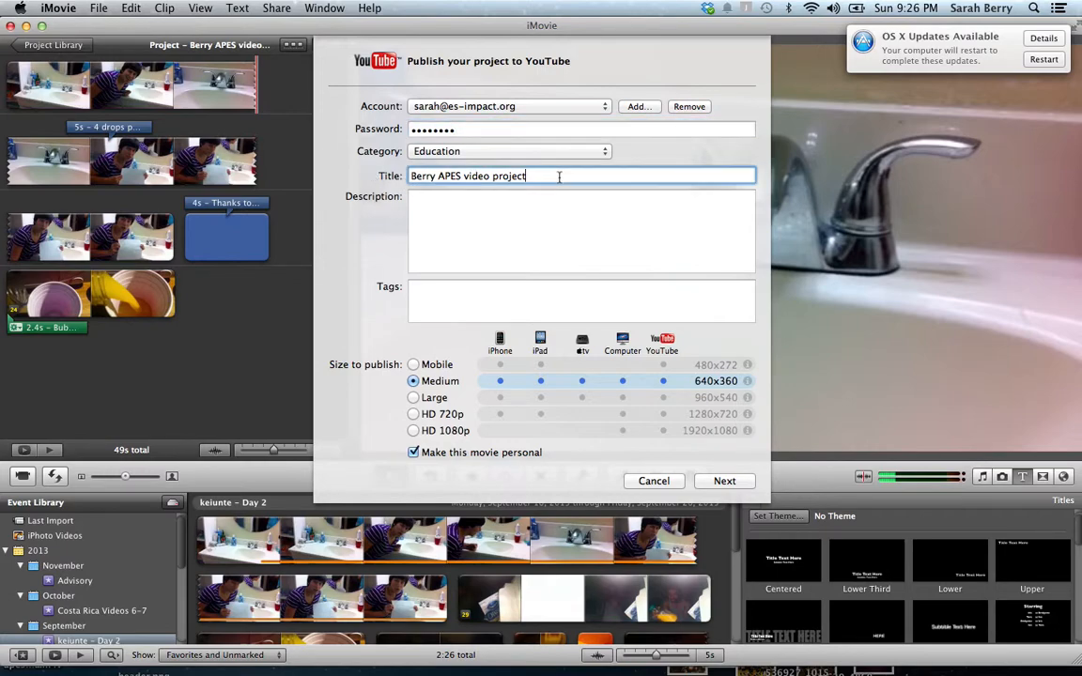
{"action": "type", "text": "Pd 4"}
{"action": "left_click", "coordinate": [415, 455]}
{"action": "left_click", "coordinate": [721, 483]}
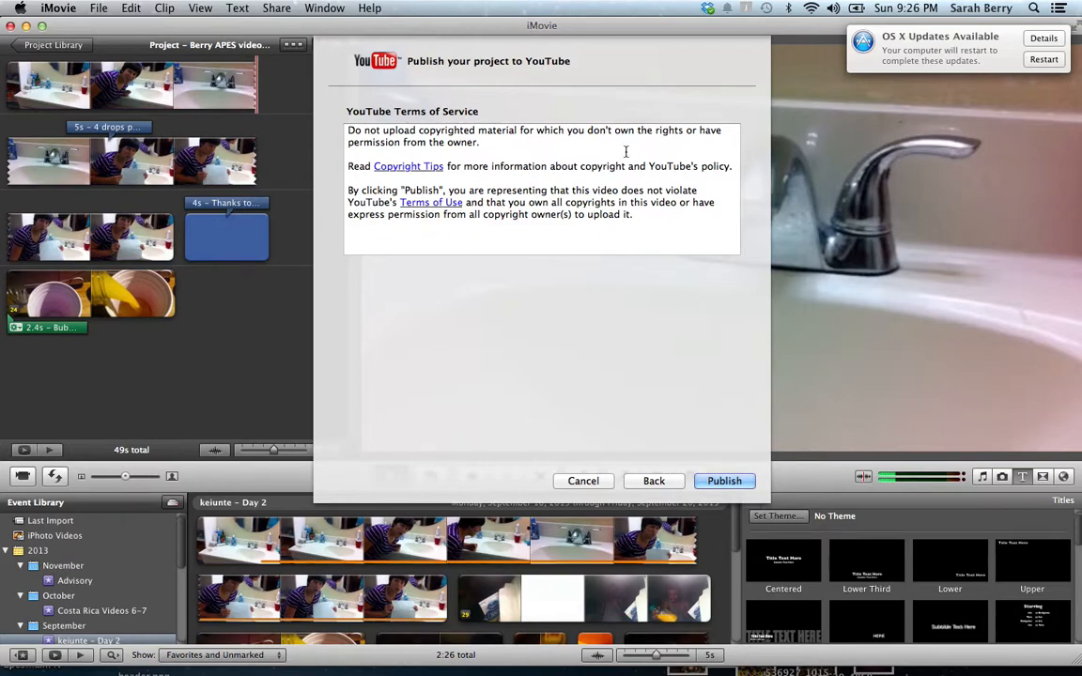
{"action": "scroll", "coordinate": [626, 151], "scroll_direction": "down", "scroll_amount": 1}
{"action": "left_click", "coordinate": [583, 481]}
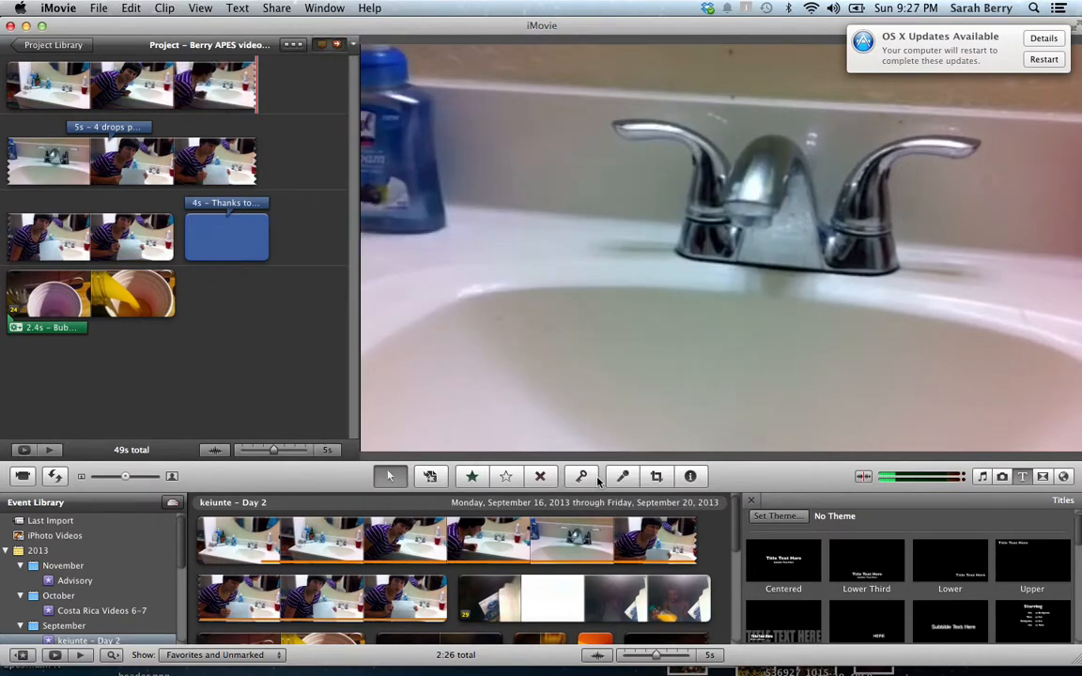